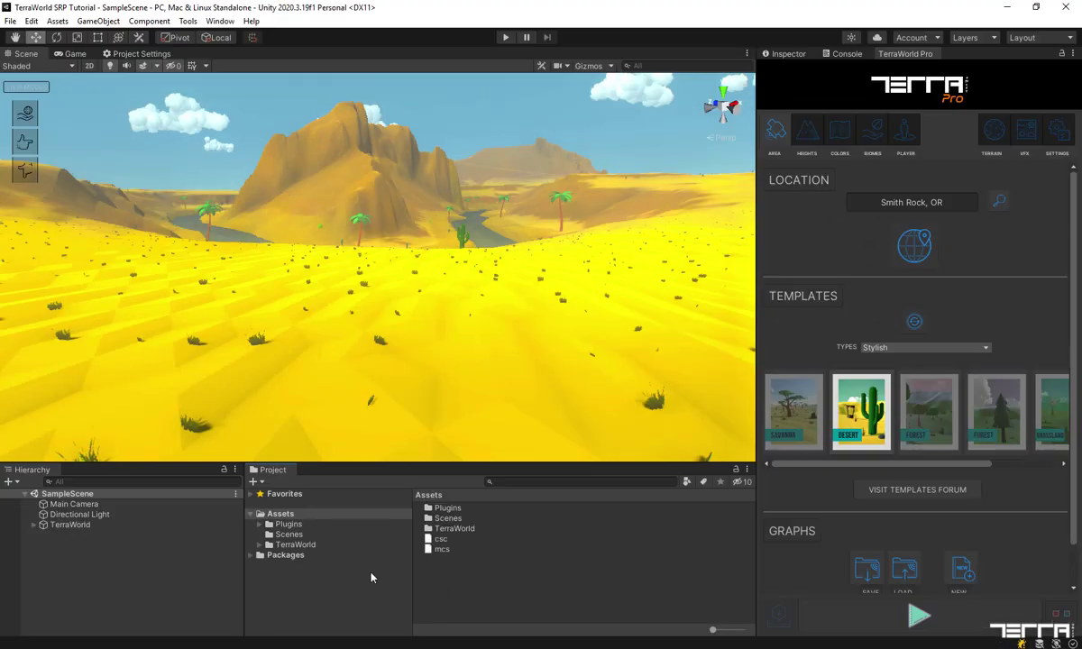
Expand TerraWorld > Core > Common > Scripts and list the Editor folder's scripts.
left_click(261, 545)
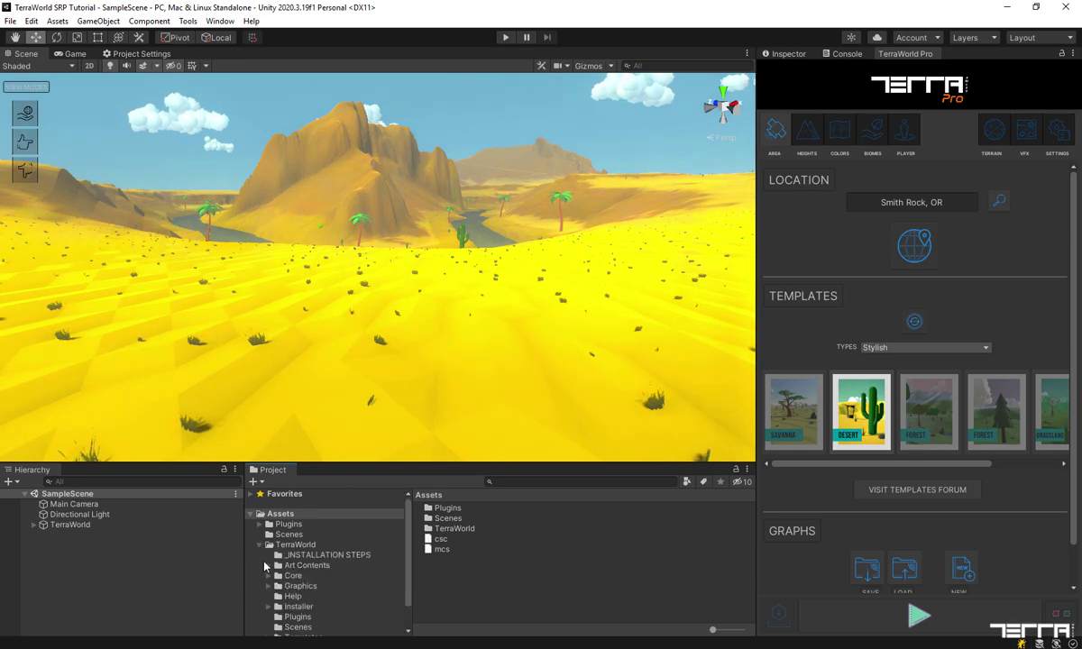
left_click(269, 575)
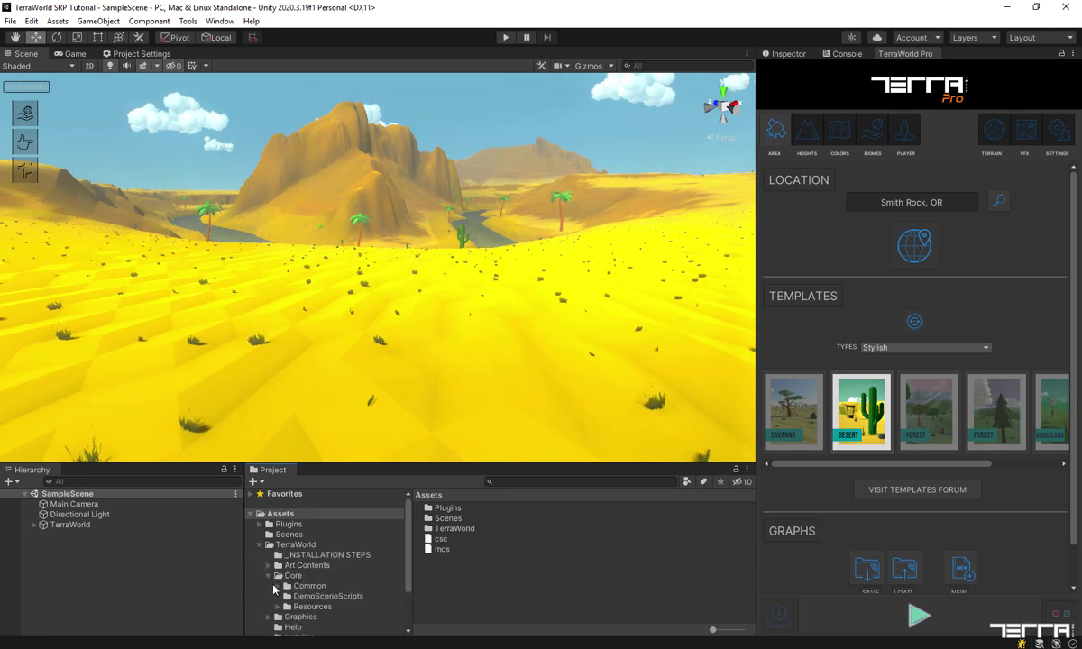
left_click(278, 586)
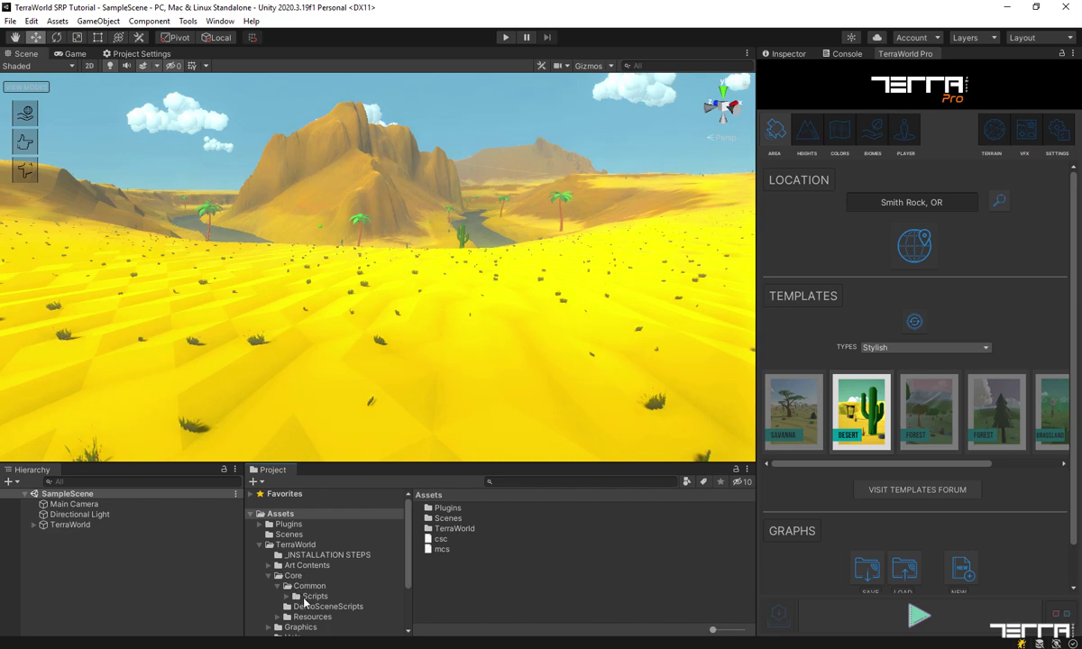
left_click(287, 596)
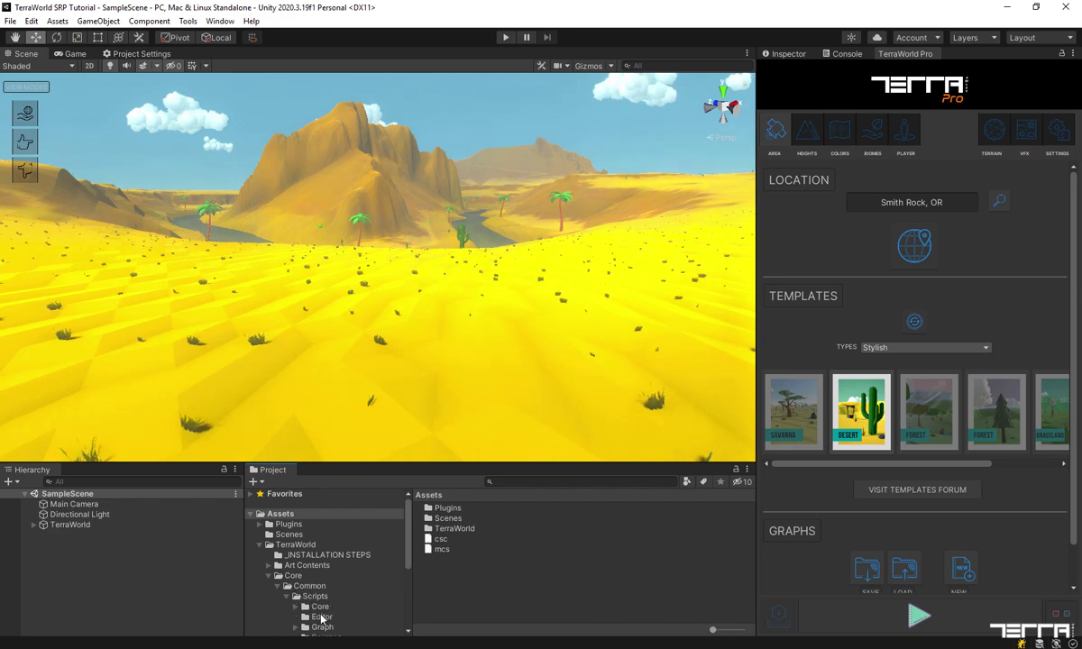
left_click(320, 616)
scroll(357, 606, "down", 2)
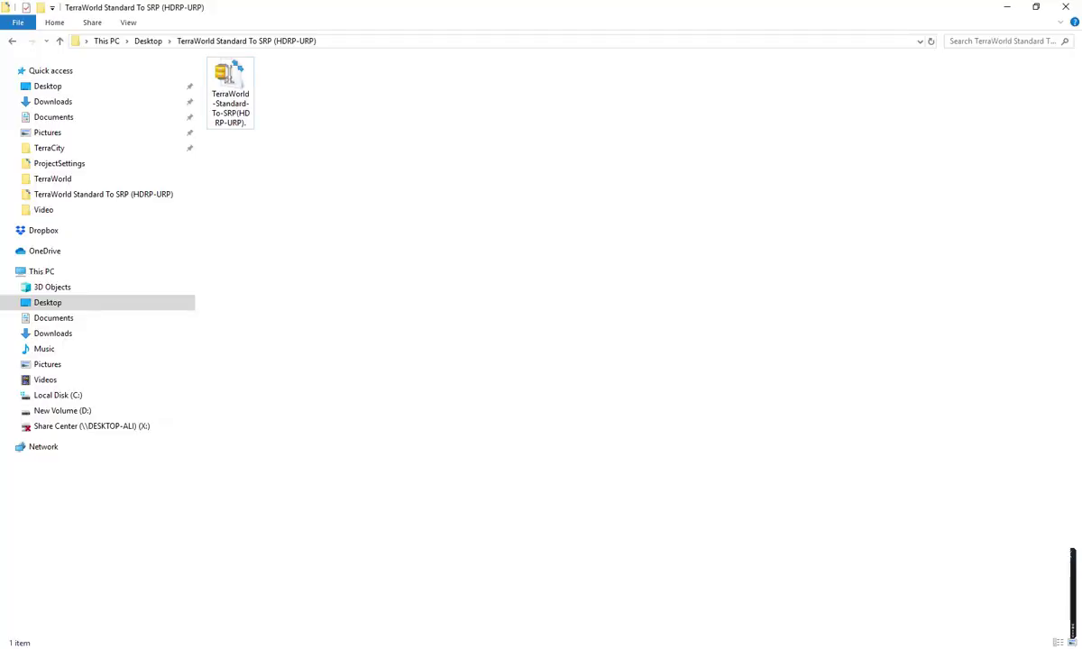
Extract the conversion zip here and copy ExportSceneToSRP.cs into Unity's TerraWorld Editor folder.
left_click(244, 110)
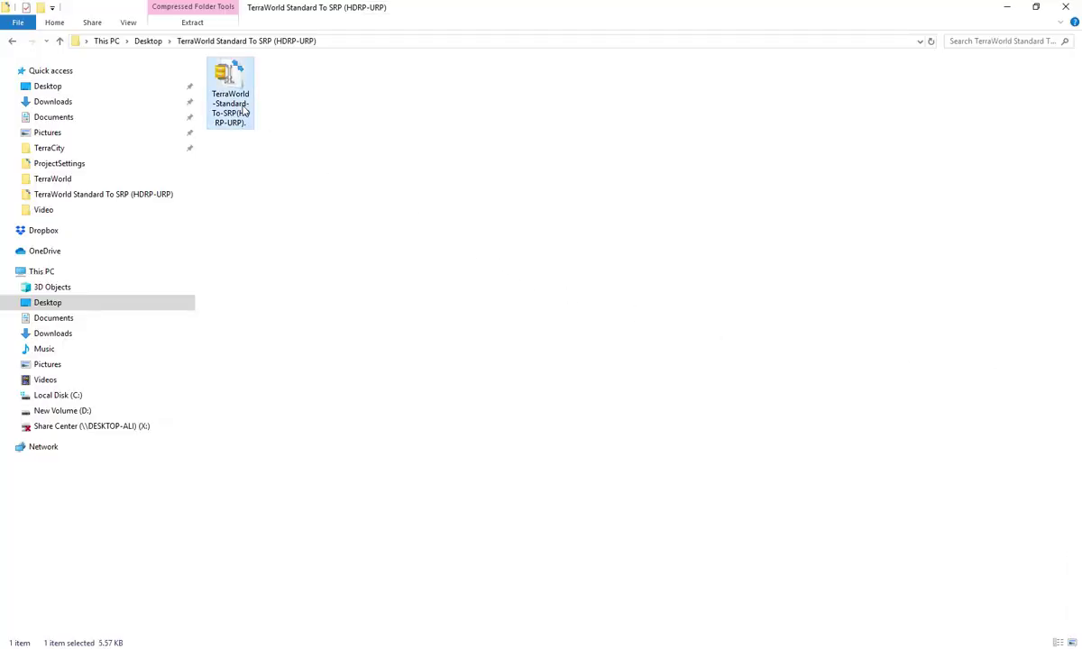
right_click(244, 110)
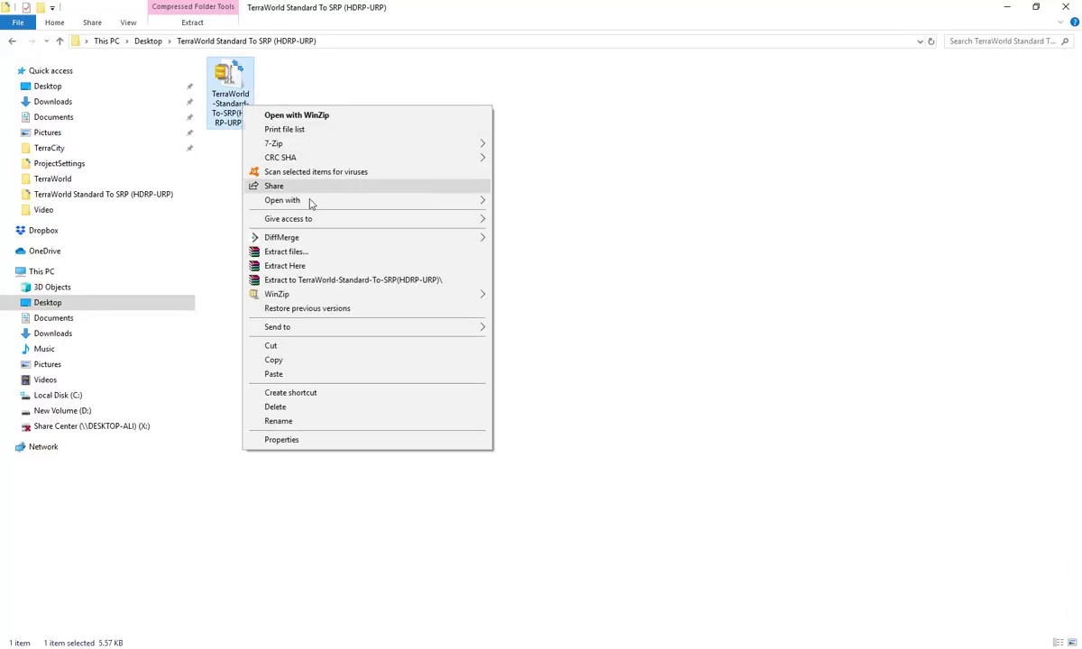
left_click(317, 266)
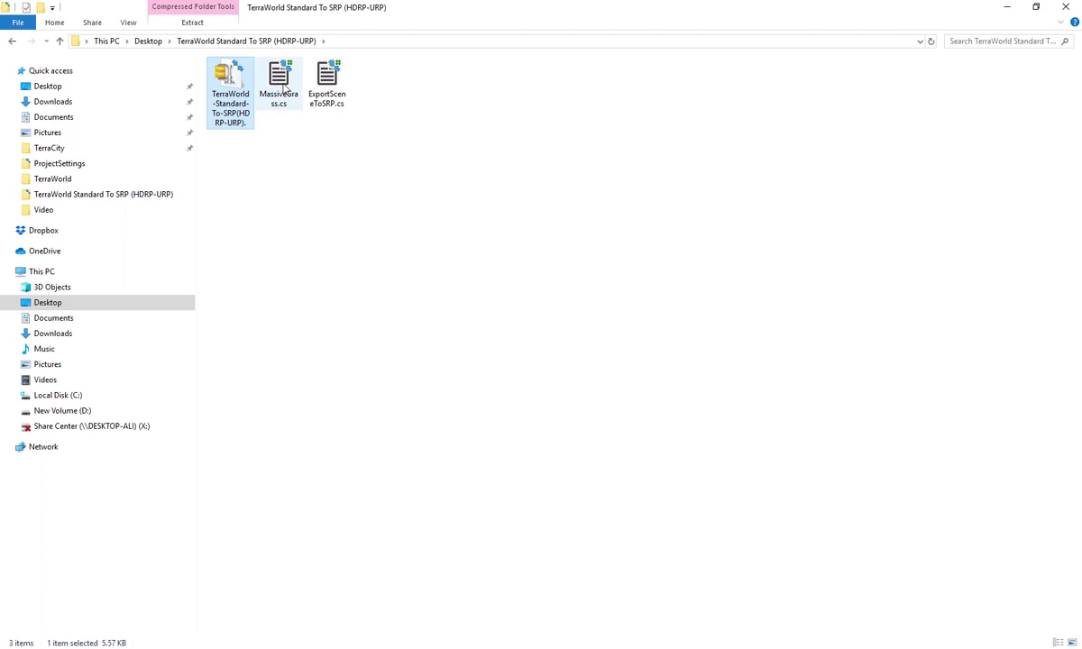
left_click_drag(327, 81, 578, 595)
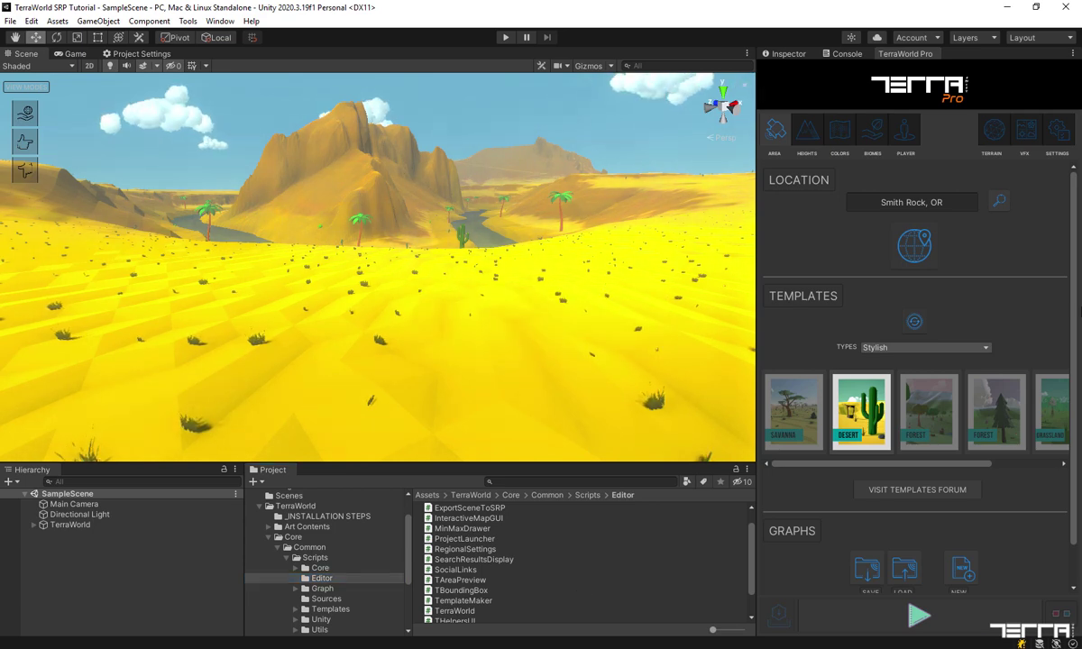
Run Tools > TerraUnity > Export Scene To SRP and acknowledge the success message.
left_click(190, 22)
mouse_move(194, 37)
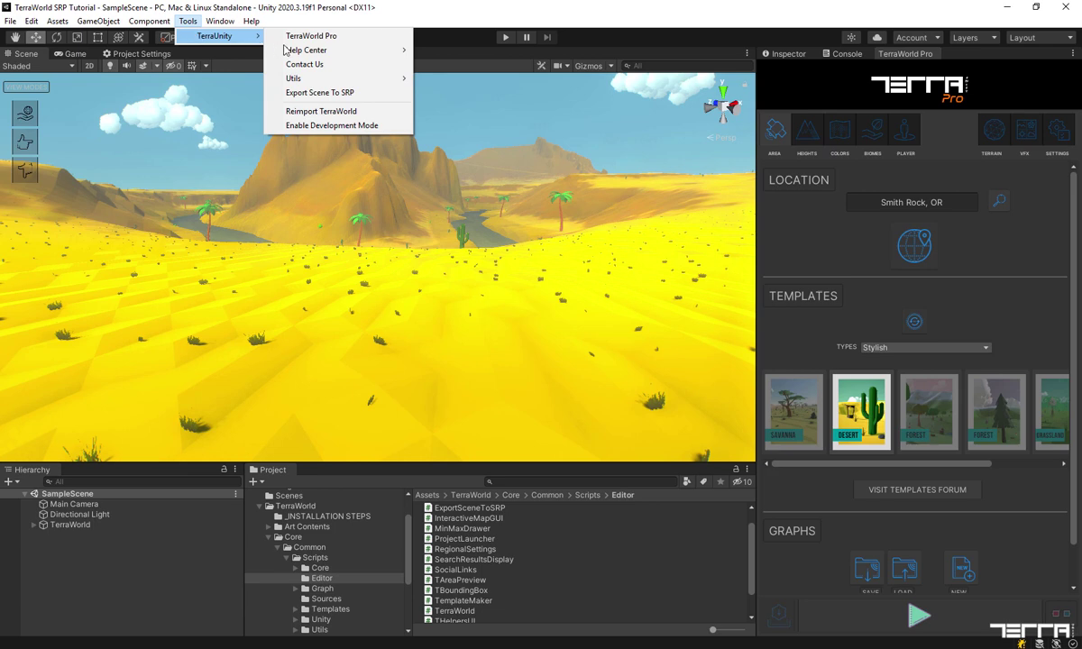
left_click(320, 94)
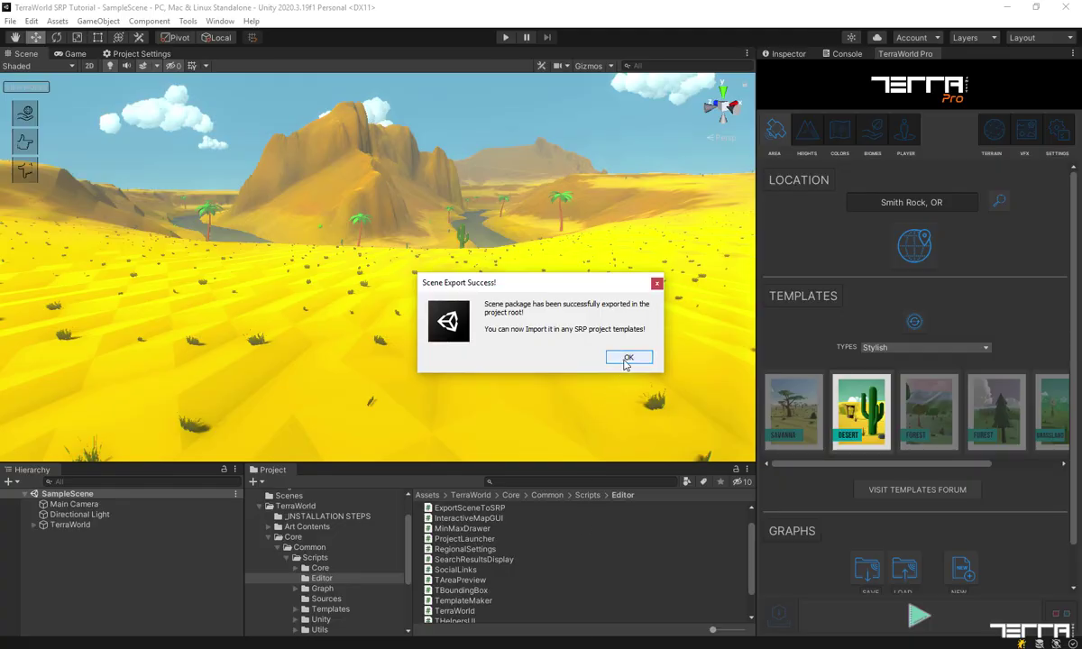
left_click(625, 359)
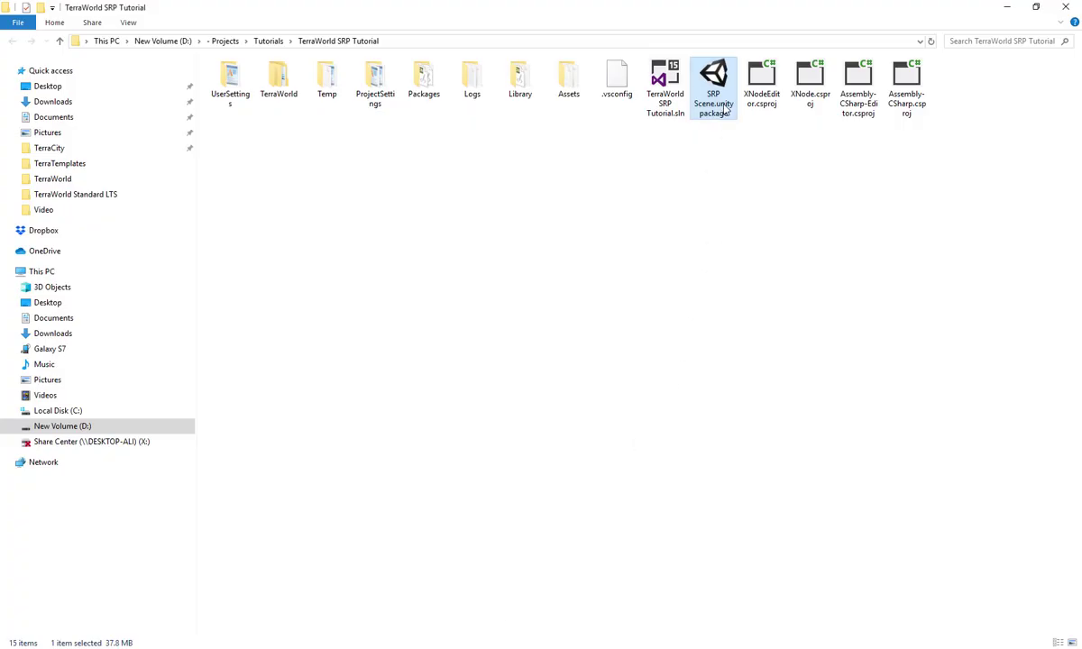
Drag SRP Scene.unitypackage from the TerraWorld SRP Tutorial folder into the URP Unity project.
left_click_drag(724, 106, 524, 574)
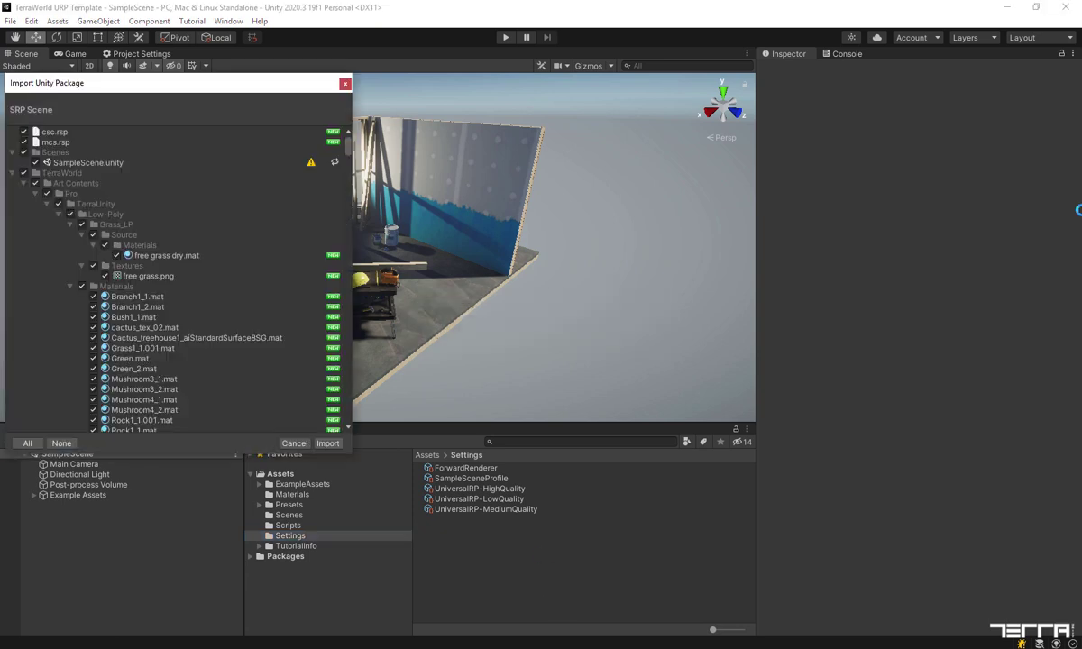
Import every item of the SRP Scene package into the URP template project.
left_click(337, 446)
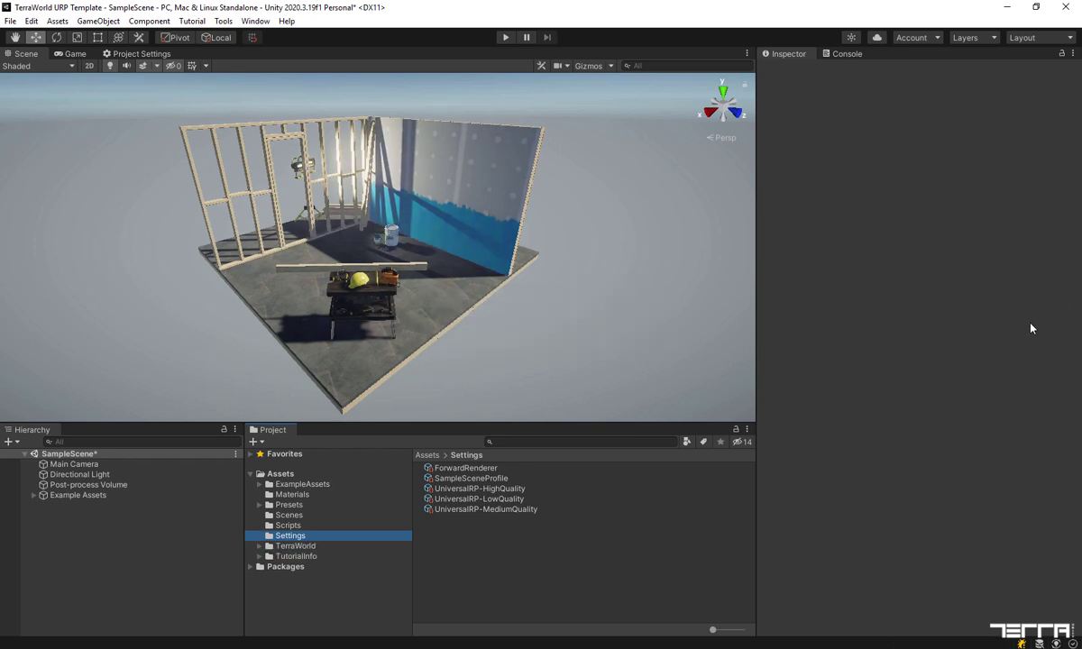
Open the imported SampleScene from the Scenes folder, discarding changes to the old scene.
left_click(295, 516)
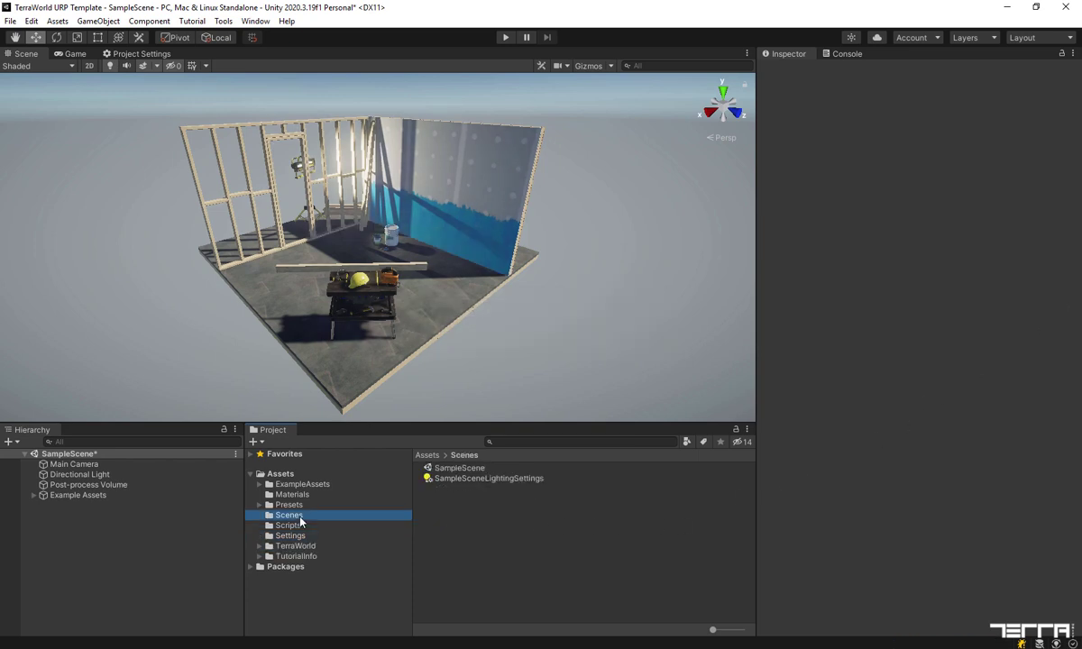
double_click(470, 471)
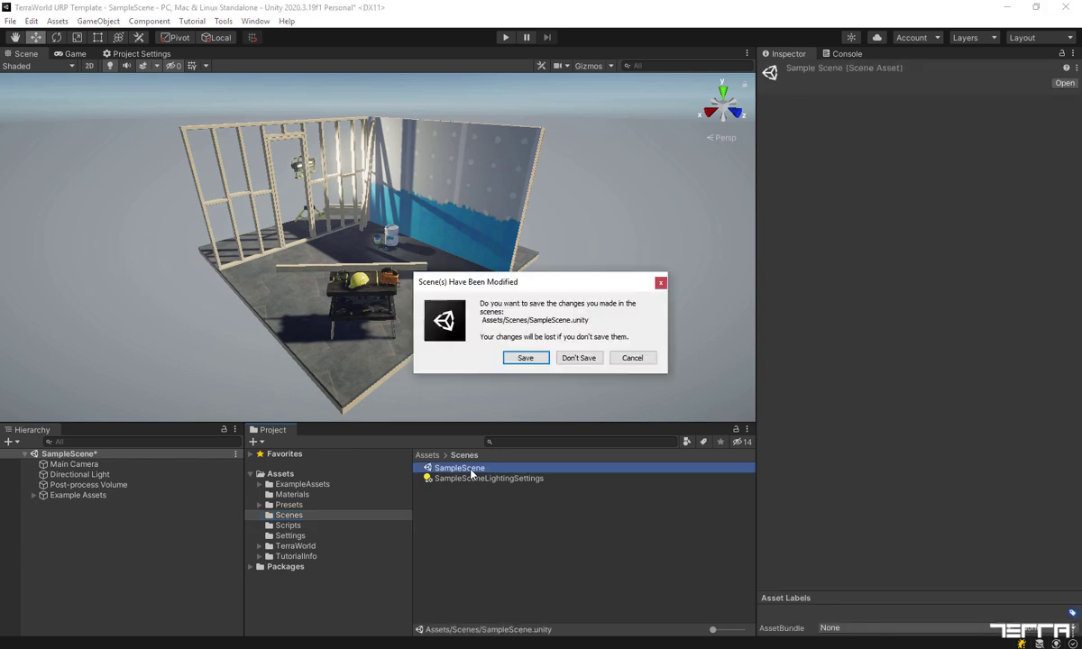
left_click(582, 362)
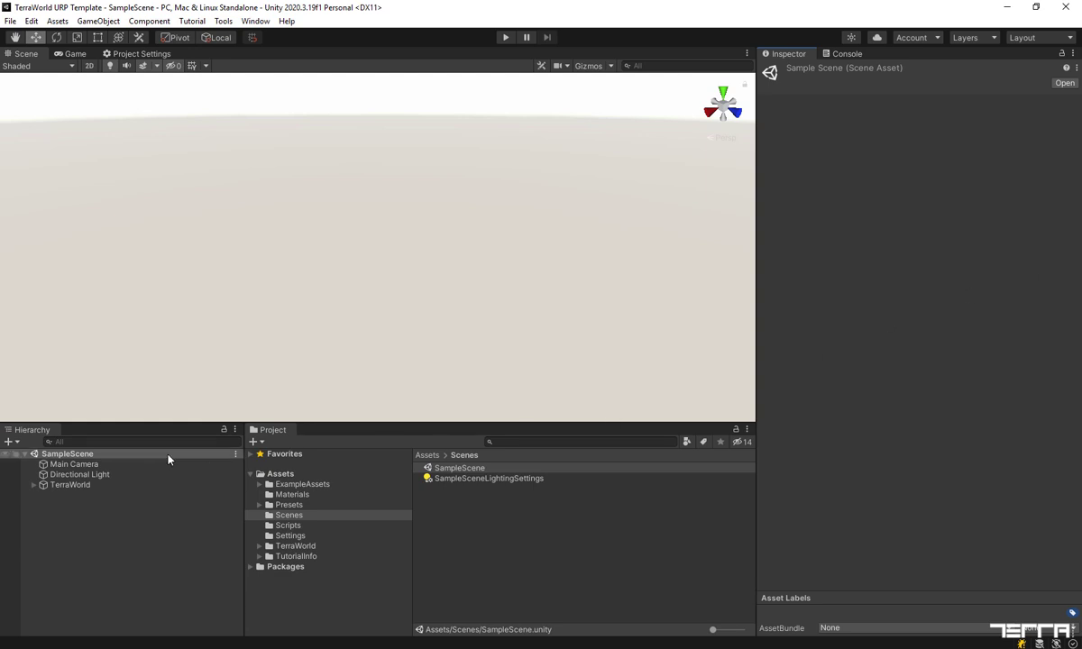
Align the Scene view to the Main Camera.
left_click(86, 464)
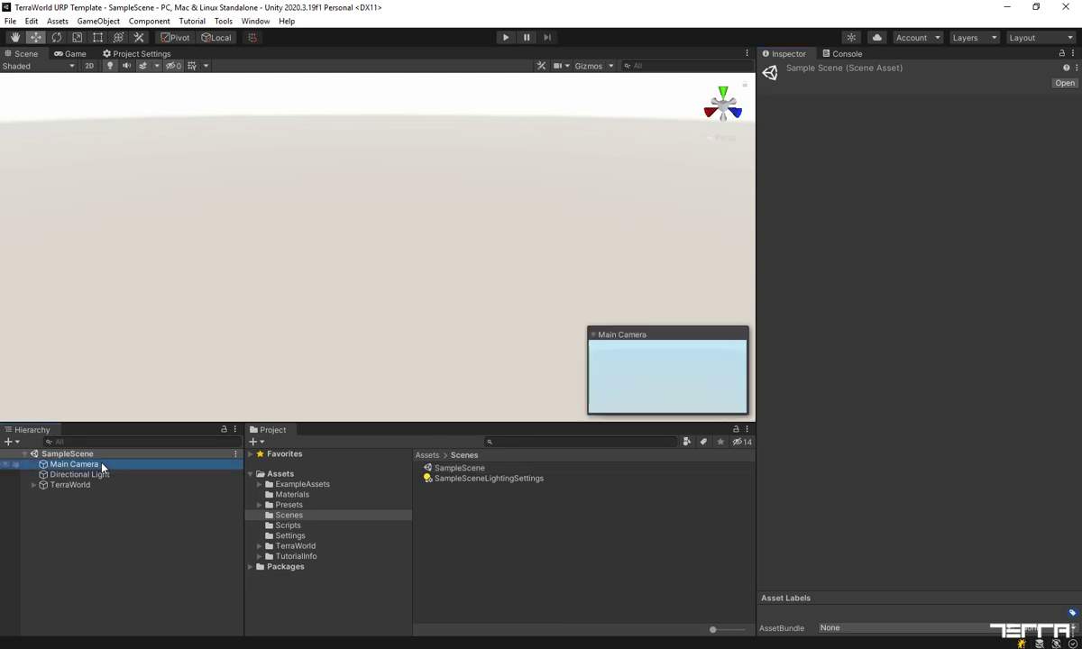
left_click(98, 20)
left_click(132, 304)
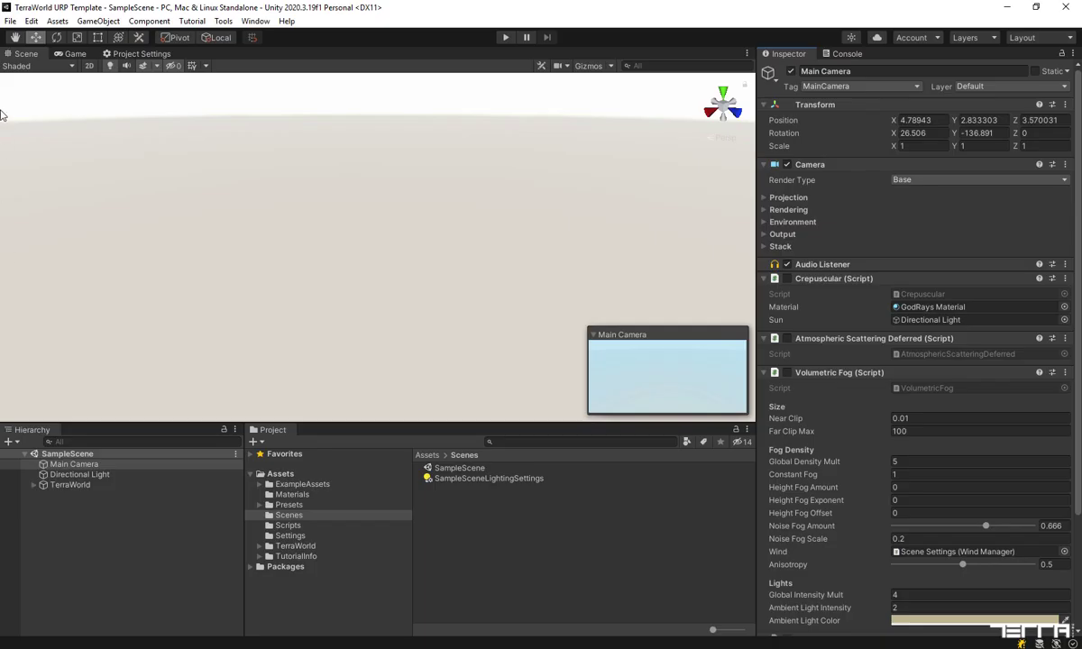
Upgrade all project materials to UniversalRP materials, confirming the overwrite.
left_click(32, 21)
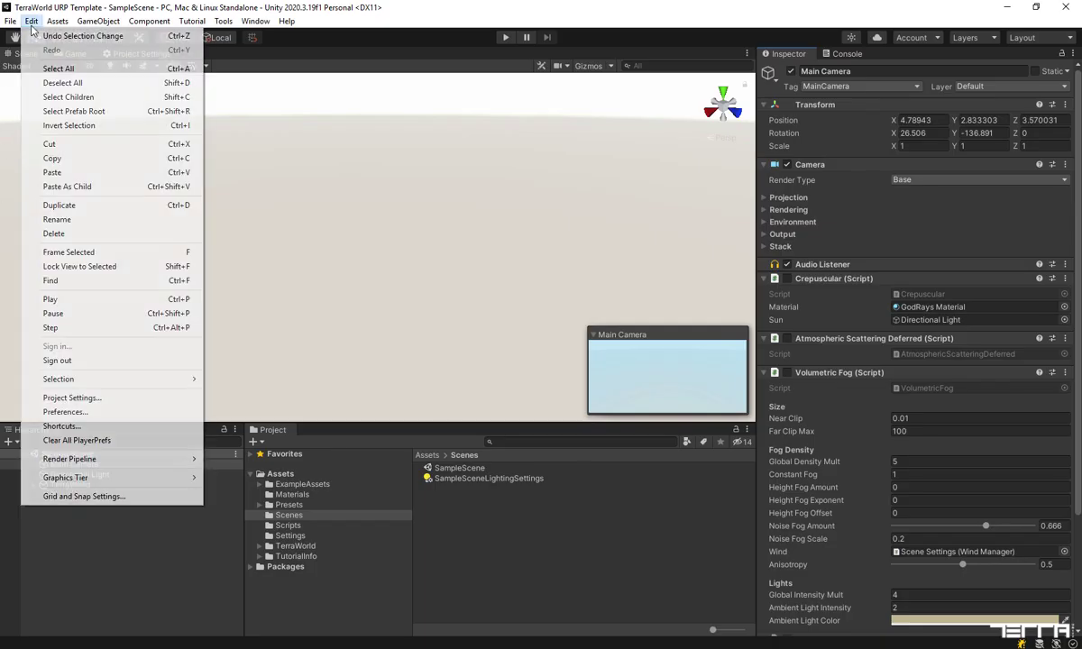
mouse_move(126, 460)
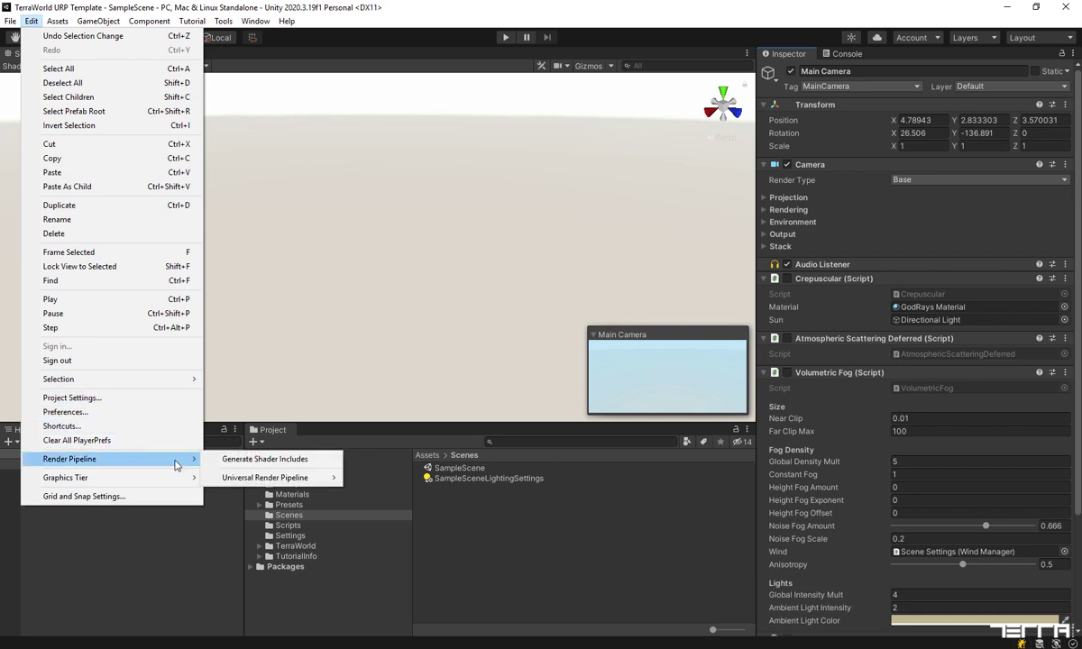
mouse_move(307, 477)
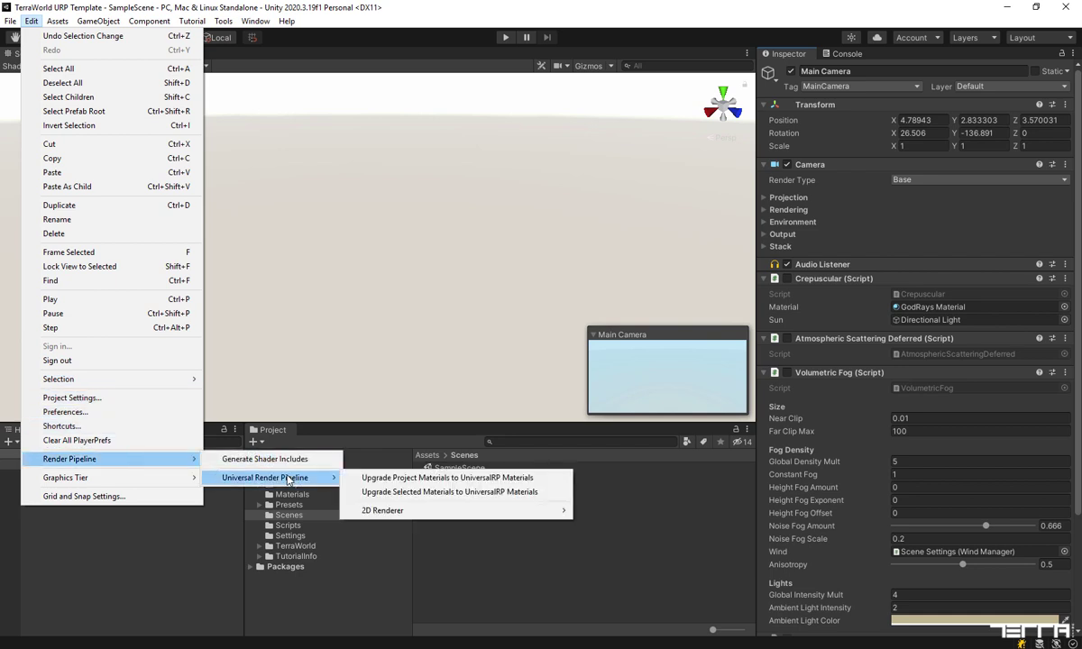
left_click(464, 478)
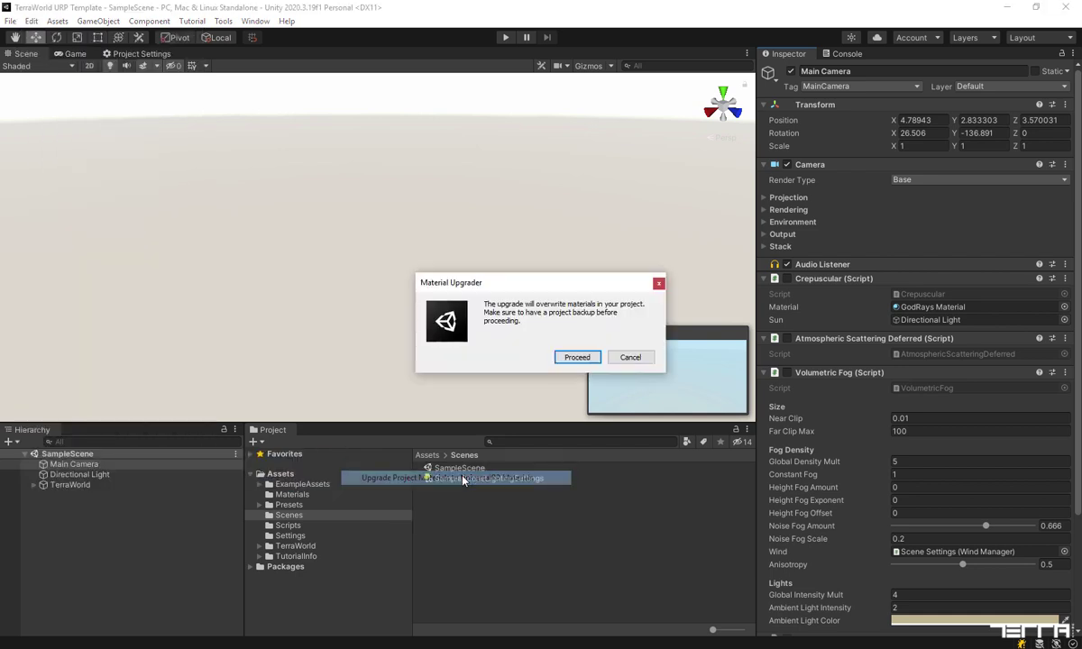
left_click(576, 357)
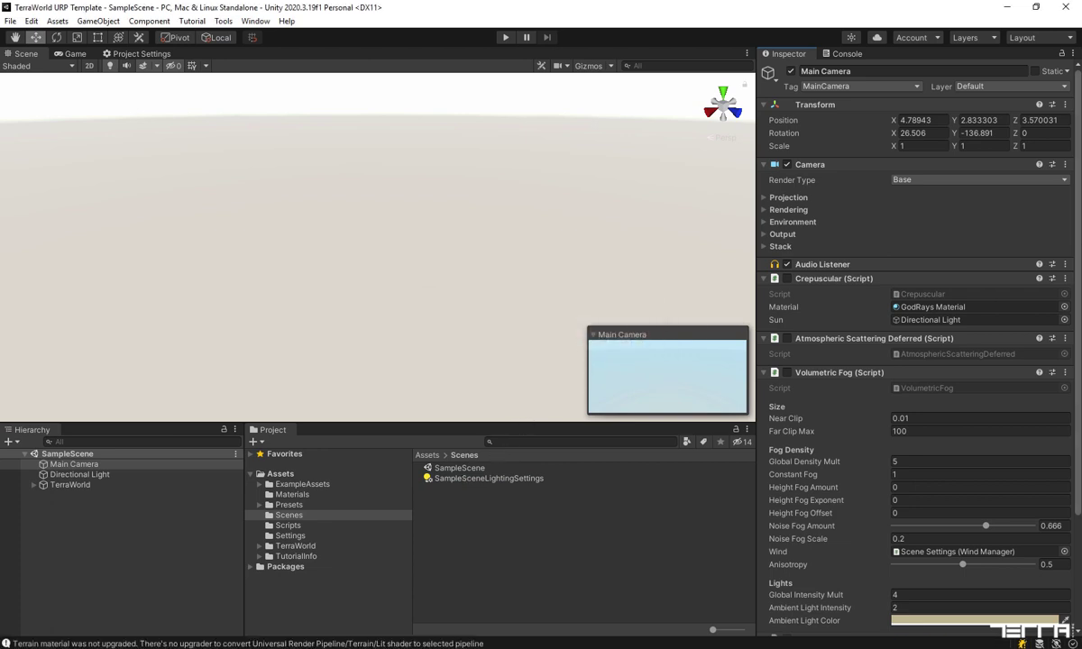
Select Terrain 0-0, then fly the scene camera down over the desert river and dunes.
left_click(33, 485)
left_click(70, 506)
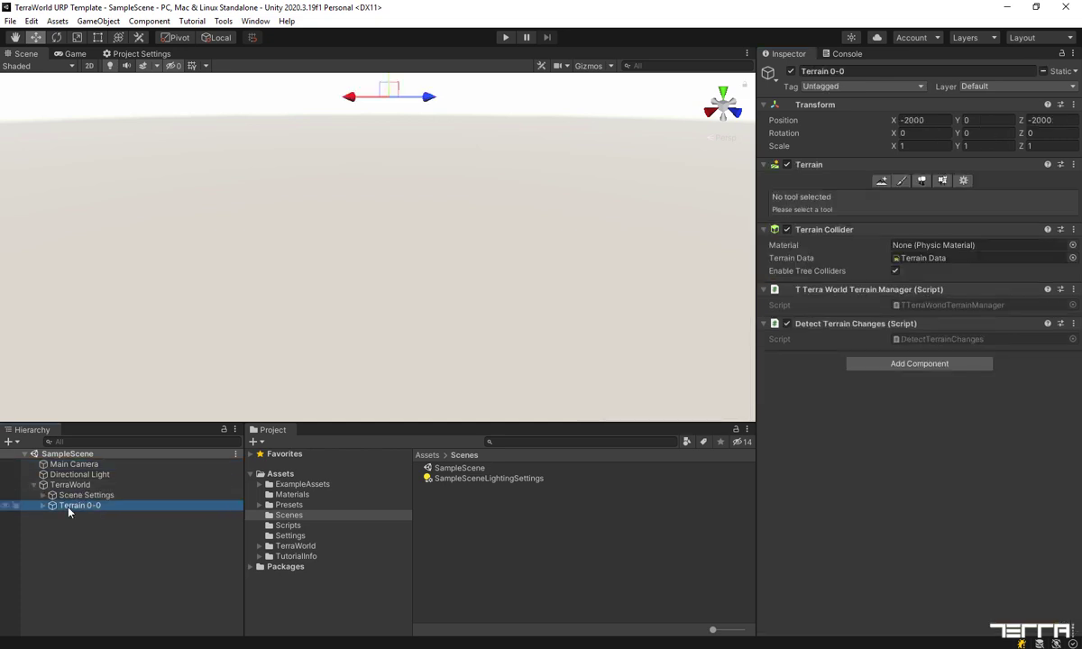
right_click_drag(506, 250, 506, 248)
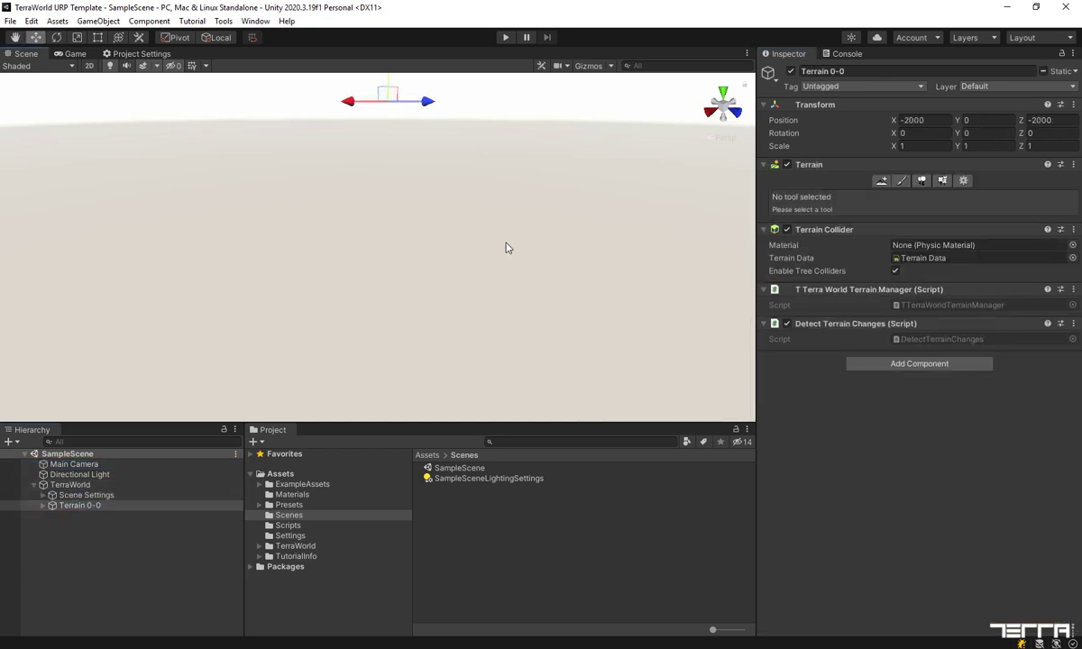
scroll(507, 246, "down", 5)
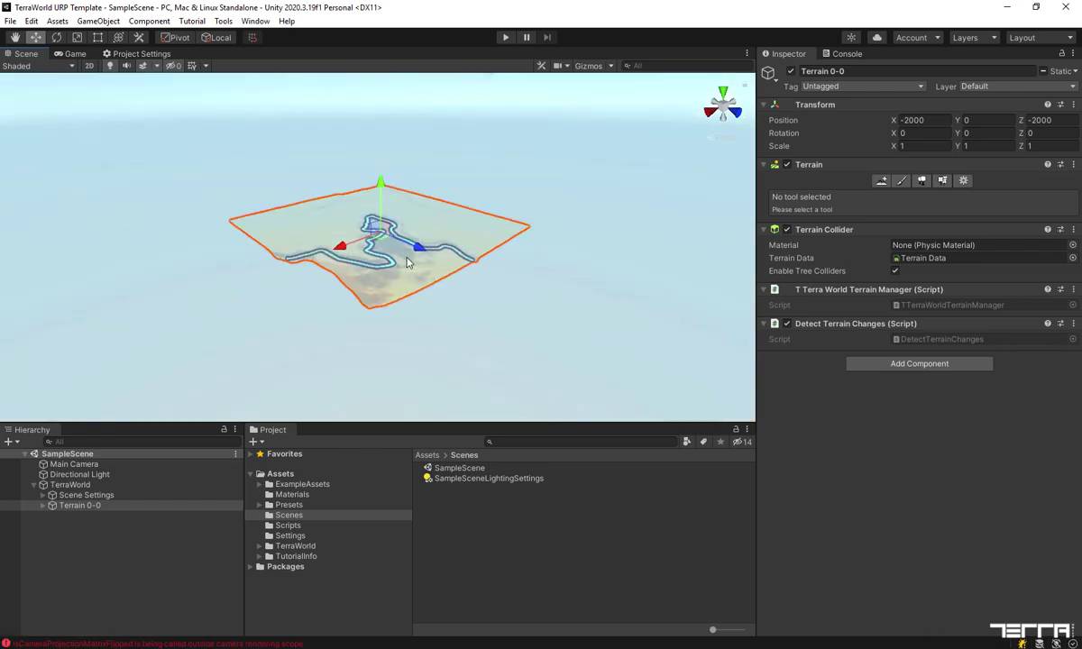
scroll(360, 255, "up", 4)
left_click(208, 535)
right_click_drag(361, 248, 577, 248)
Create a Global Volume and assign SampleSceneProfile from Assets/Settings as its profile.
left_click(34, 485)
left_click(11, 441)
mouse_move(54, 581)
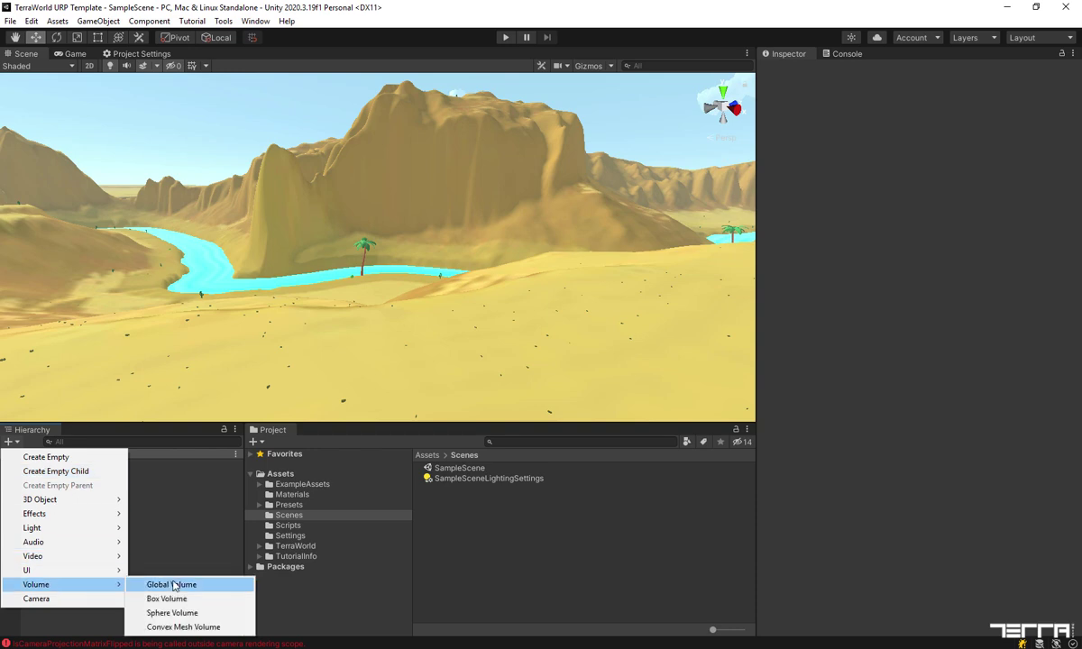
left_click(150, 582)
left_click(291, 536)
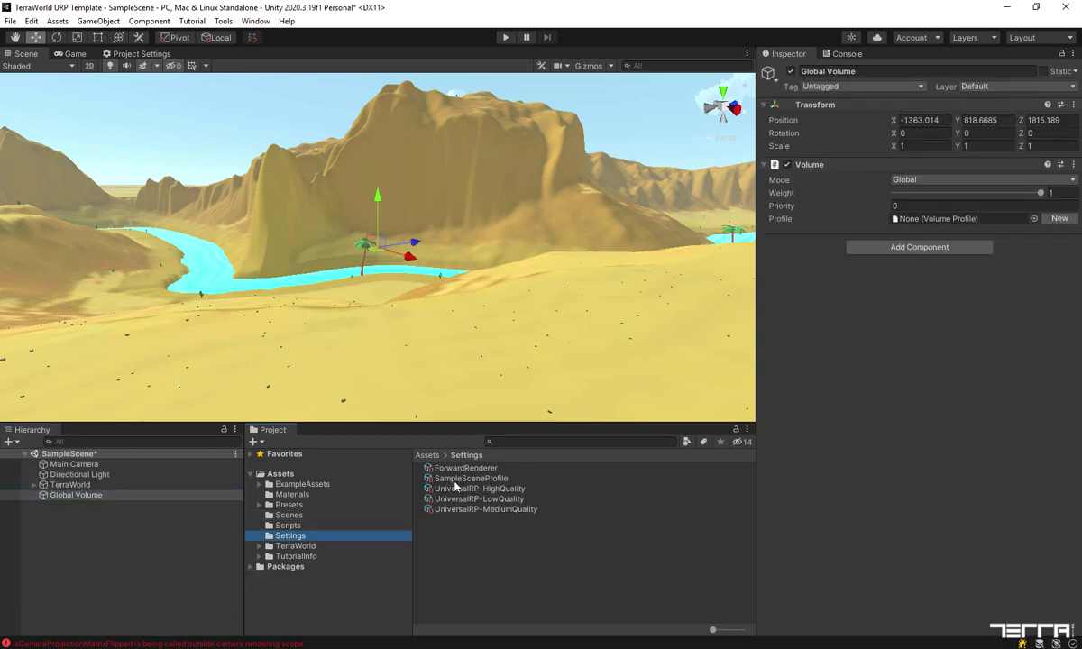
left_click_drag(470, 477, 906, 221)
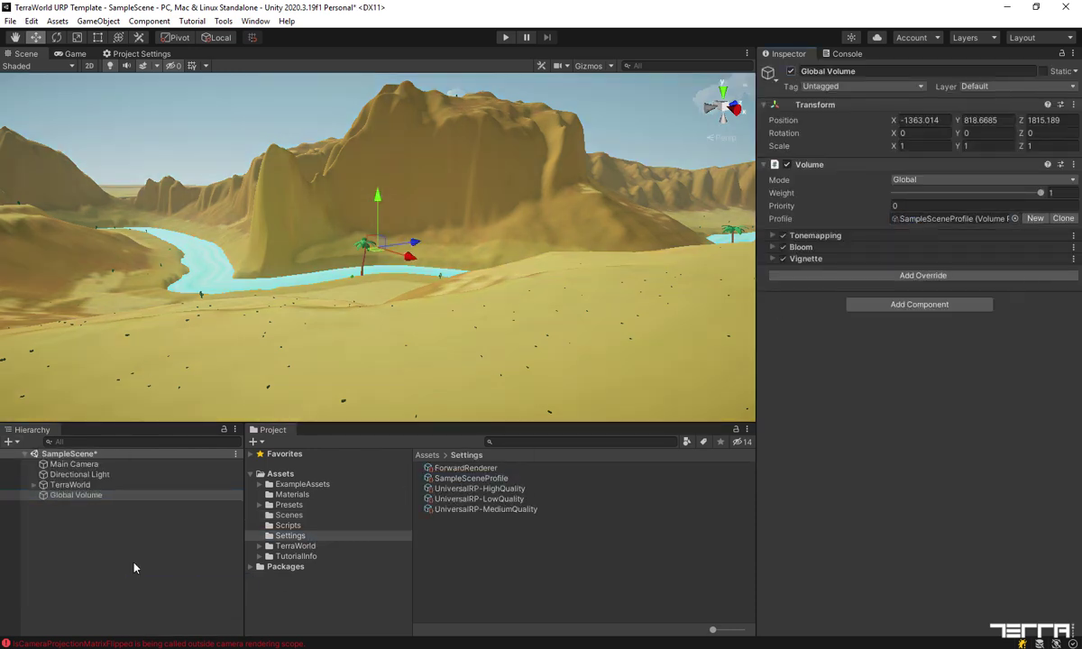
left_click(126, 527)
right_click_drag(270, 244, 572, 263)
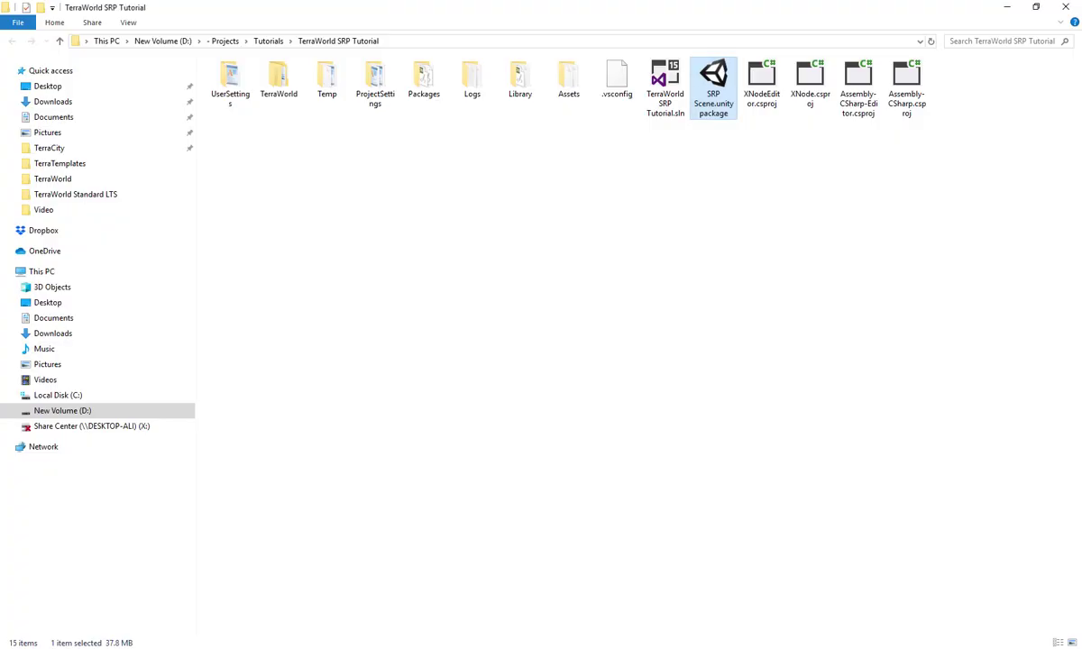
Drag SRP Scene.unitypackage into the HDRP template project to bring up its import list.
left_click_drag(728, 107, 580, 578)
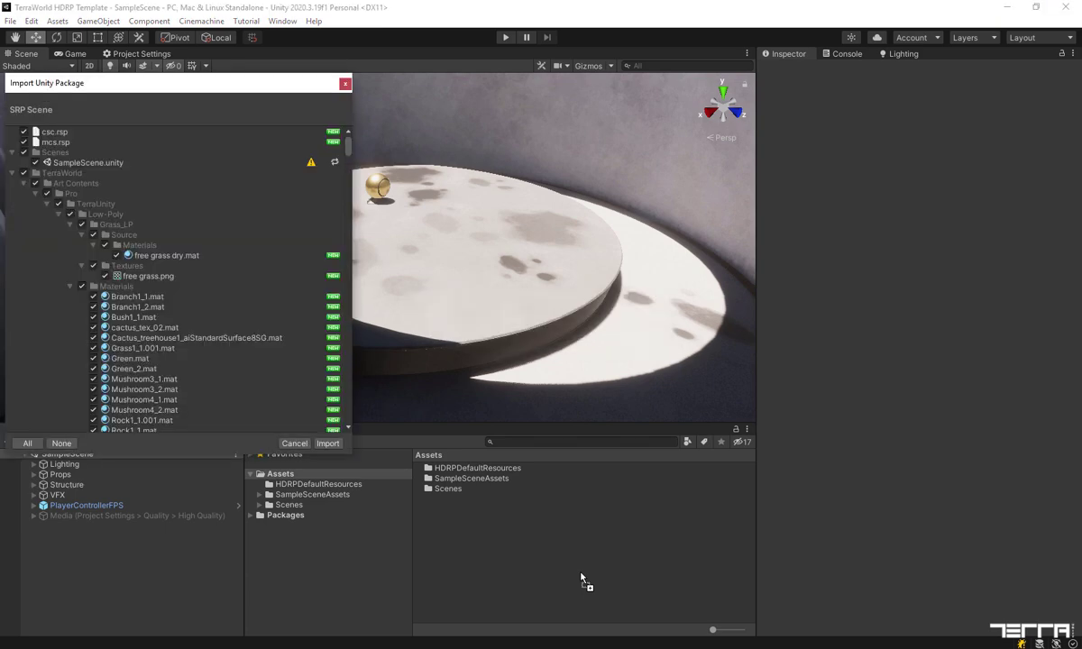
Import all of the SRP Scene package and open its SampleScene, discarding the template scene's changes.
left_click(327, 444)
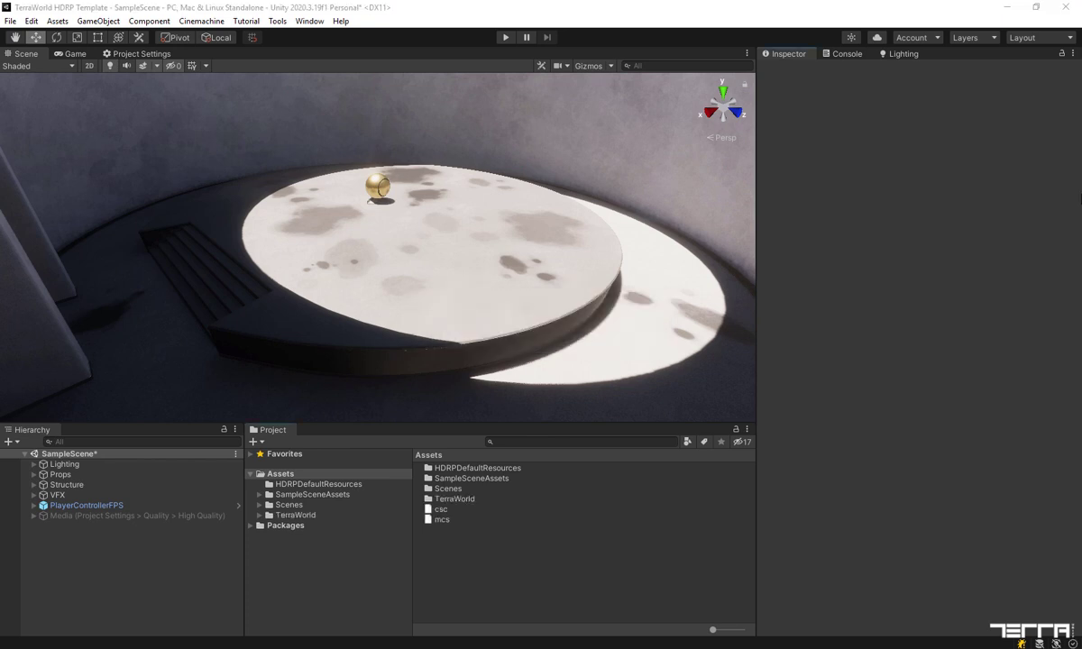
left_click(289, 506)
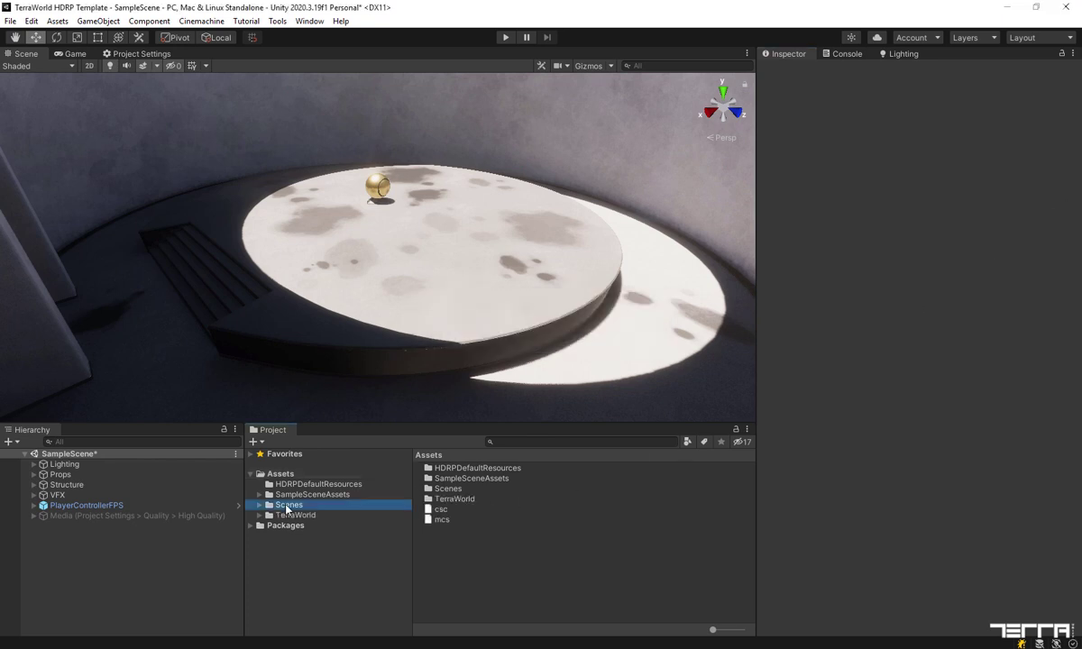
double_click(459, 479)
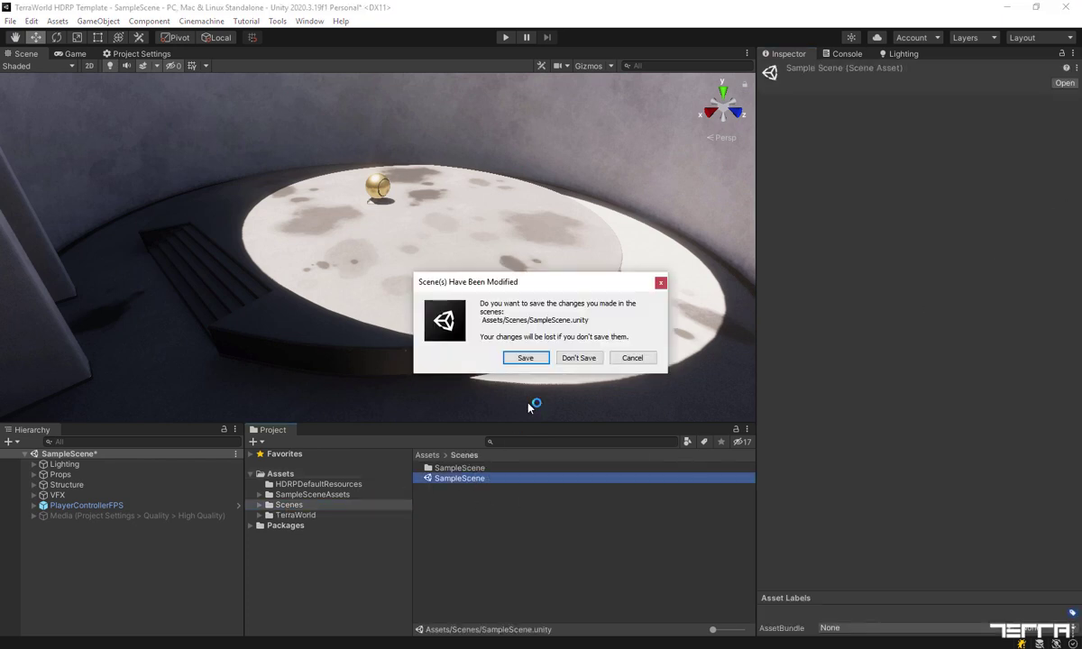
left_click(583, 359)
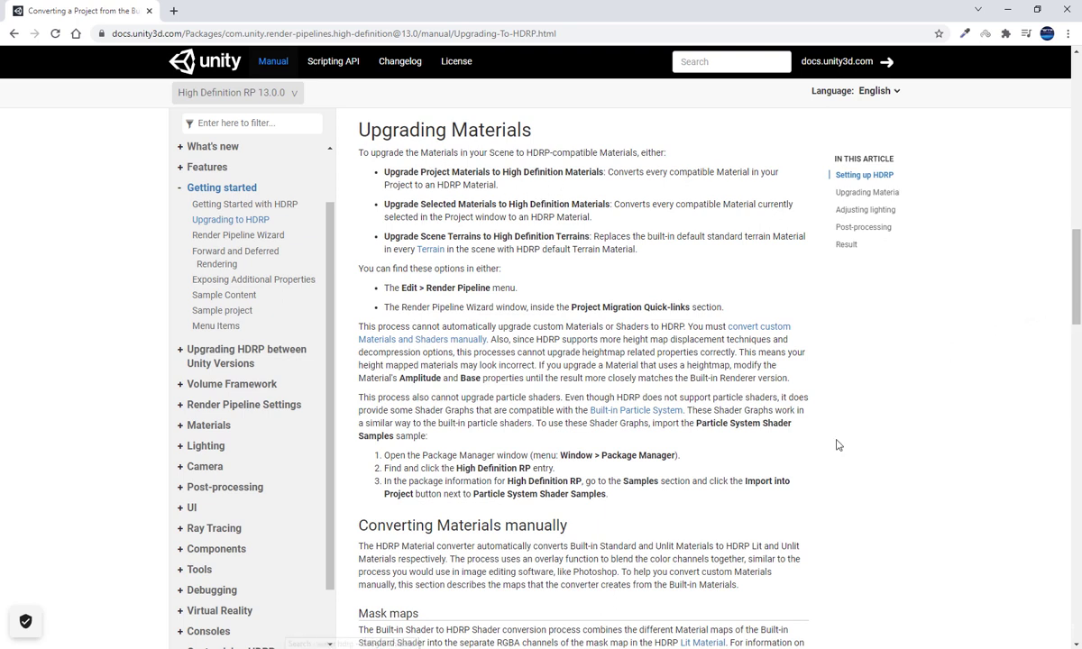
Upgrade all 90 project materials from the built-in pipeline to High Definition materials.
key("alt+Tab")
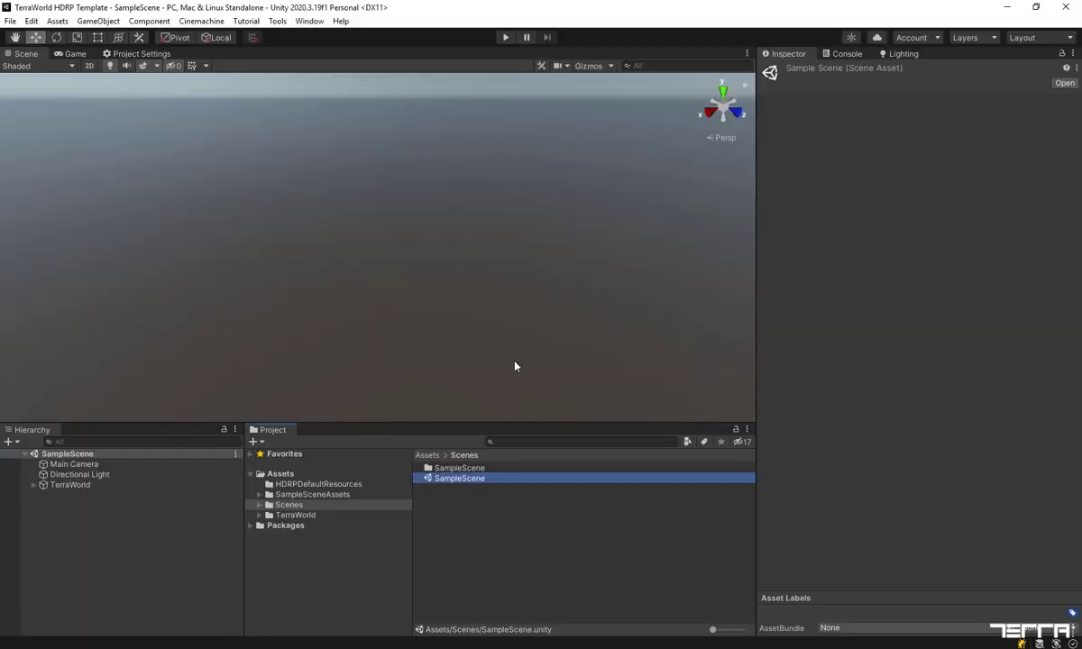
left_click(30, 21)
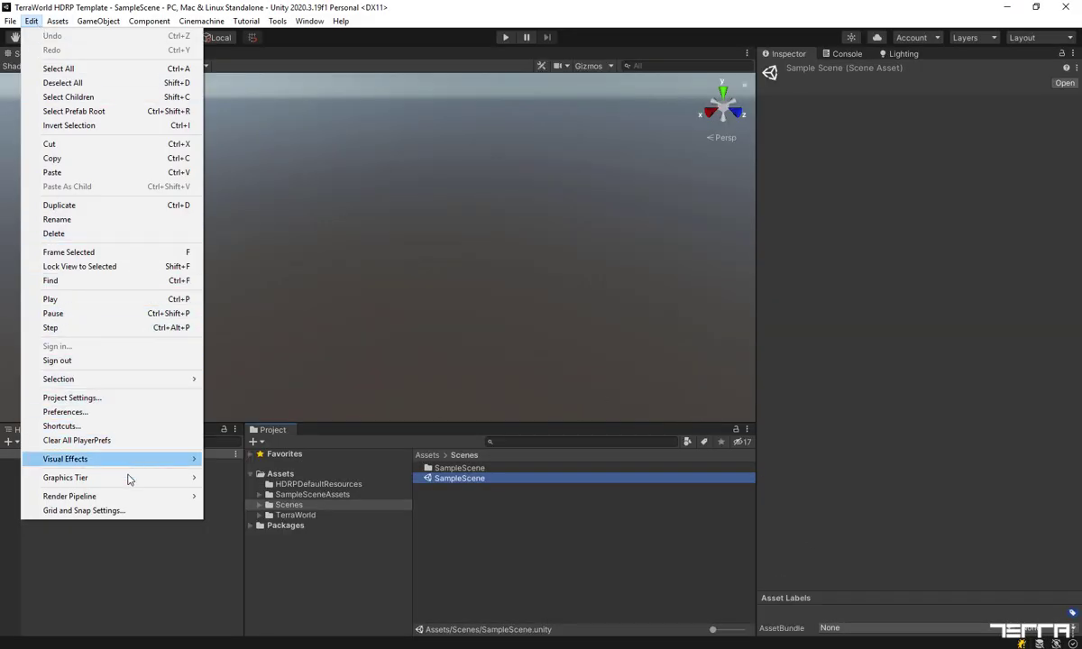
mouse_move(128, 496)
mouse_move(290, 517)
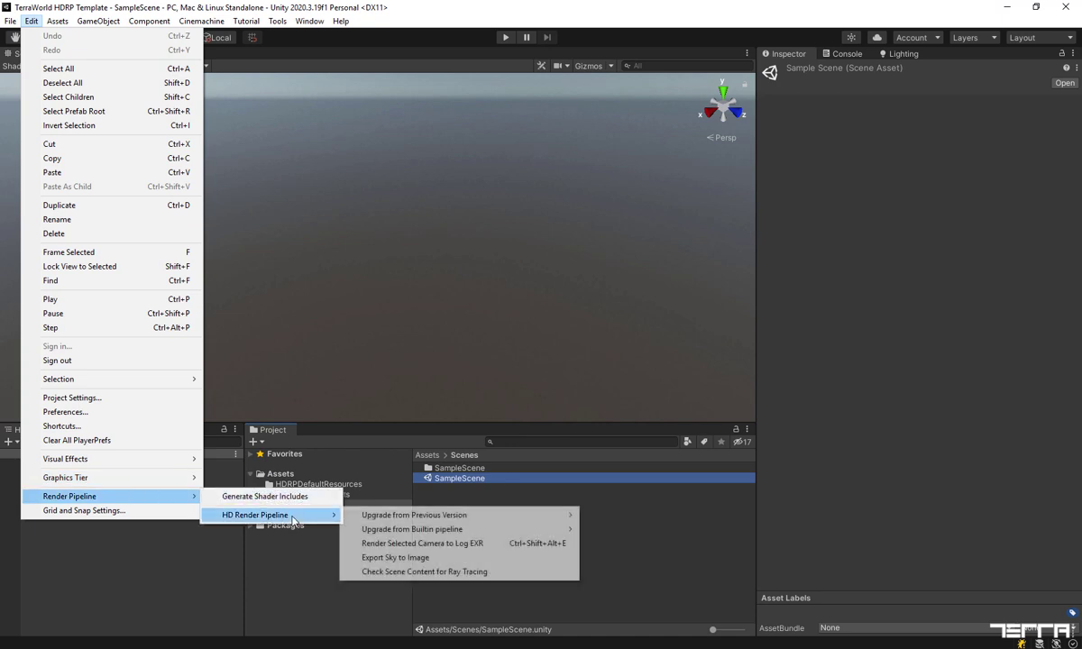
mouse_move(441, 533)
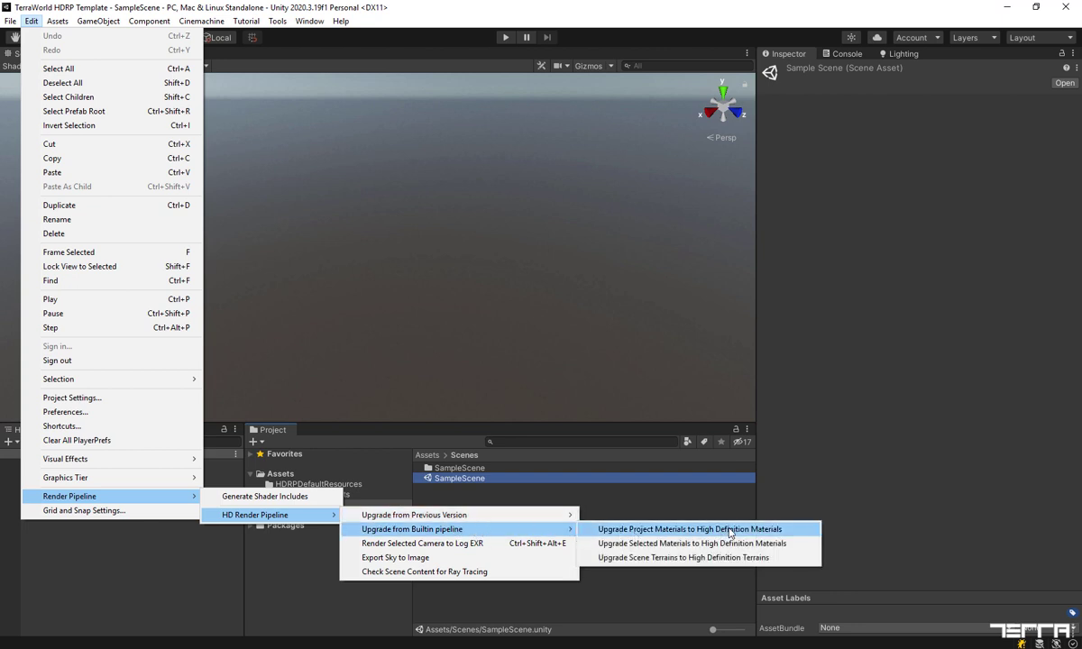
left_click(792, 533)
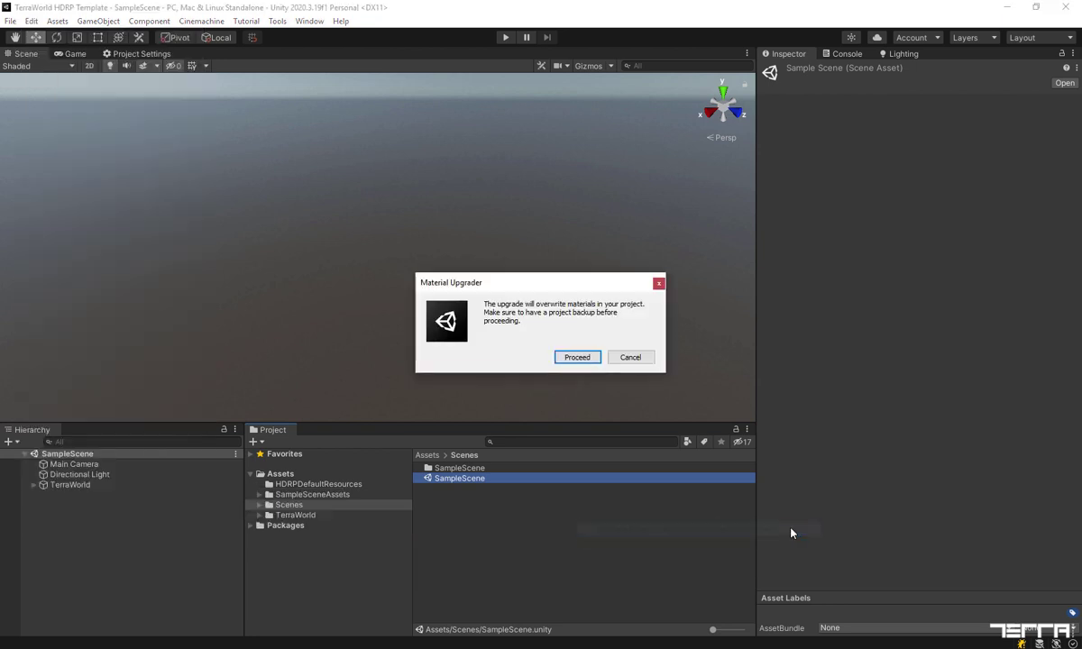
left_click(577, 358)
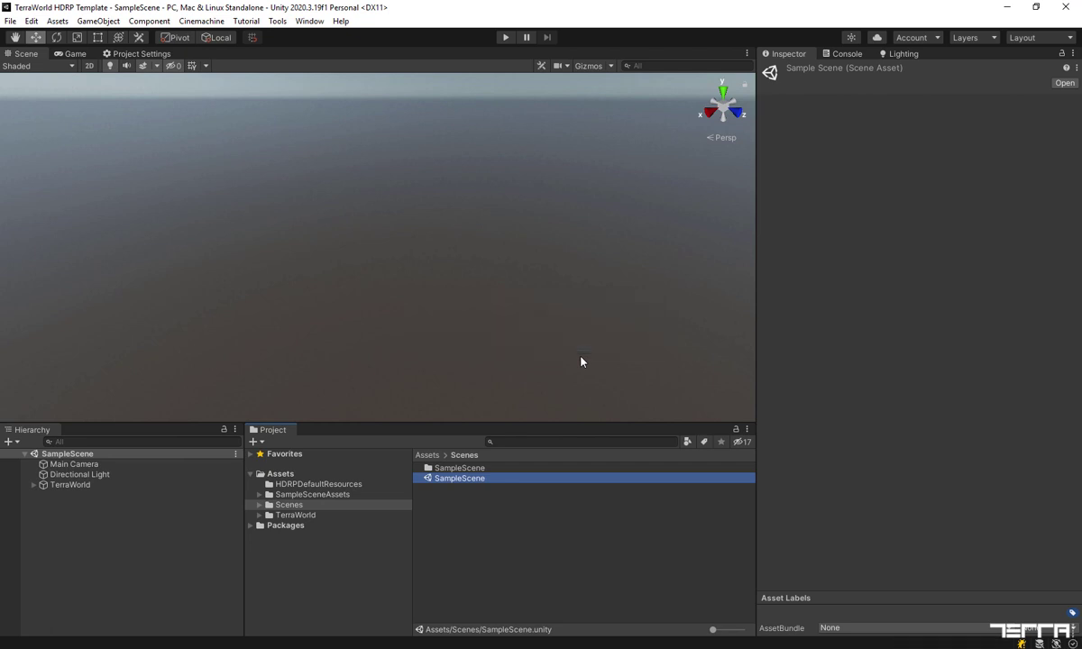
Frame TerraWorld's Terrain 0-0 and fly the camera down over the turquoise river and hills.
left_click(34, 485)
left_click(76, 505)
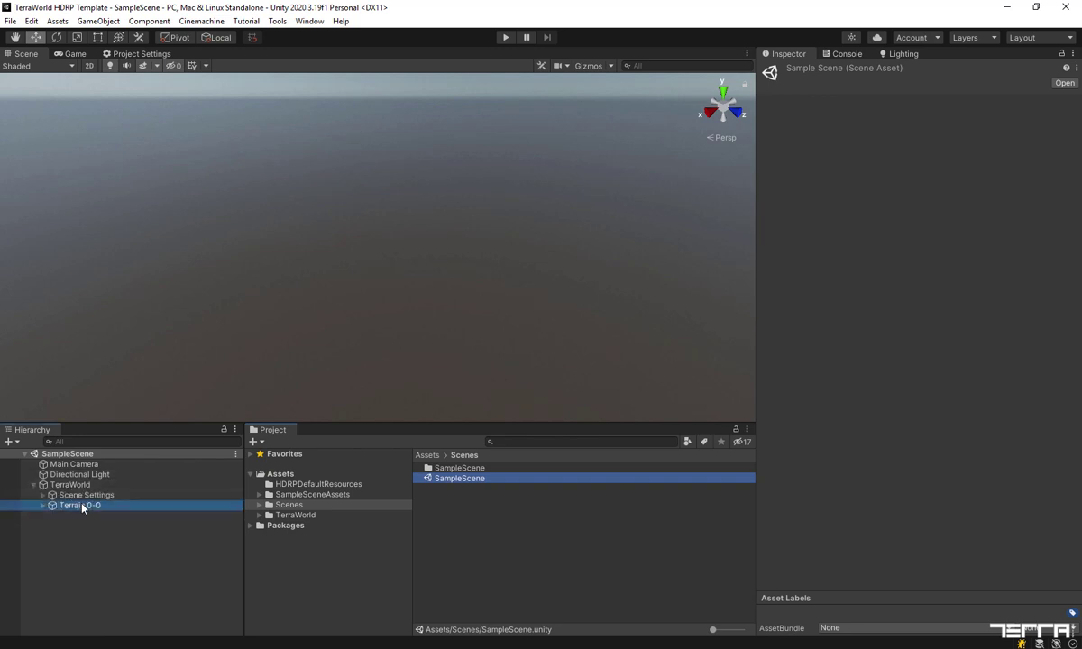
right_click_drag(500, 310, 500, 304)
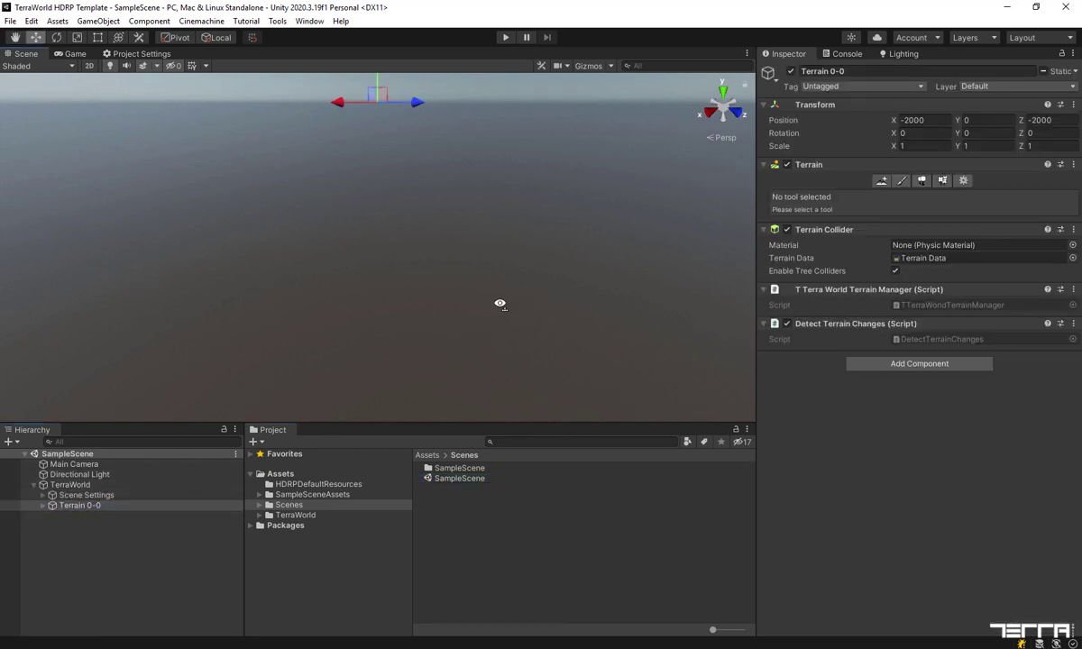
key("f")
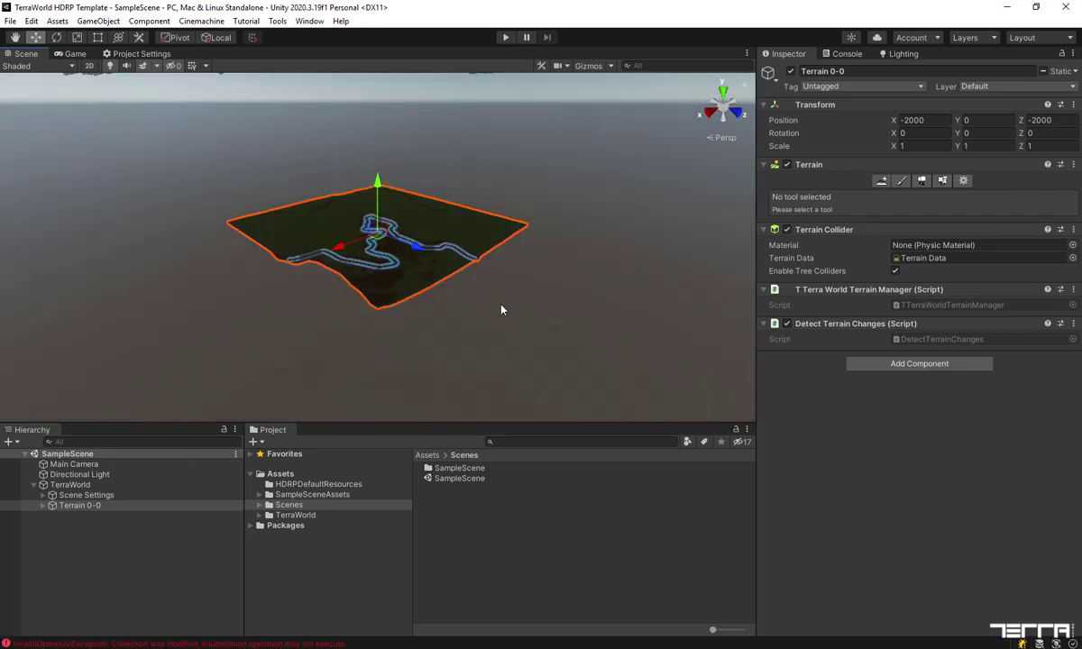
left_click(485, 267)
right_click_drag(485, 268, 773, 233)
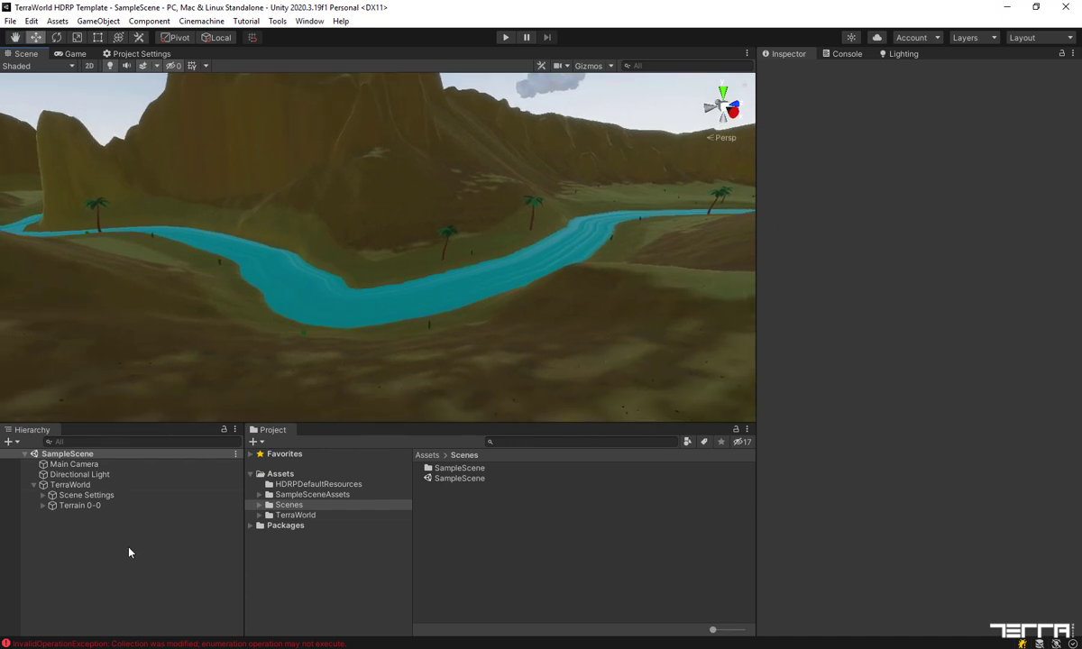
left_click(10, 442)
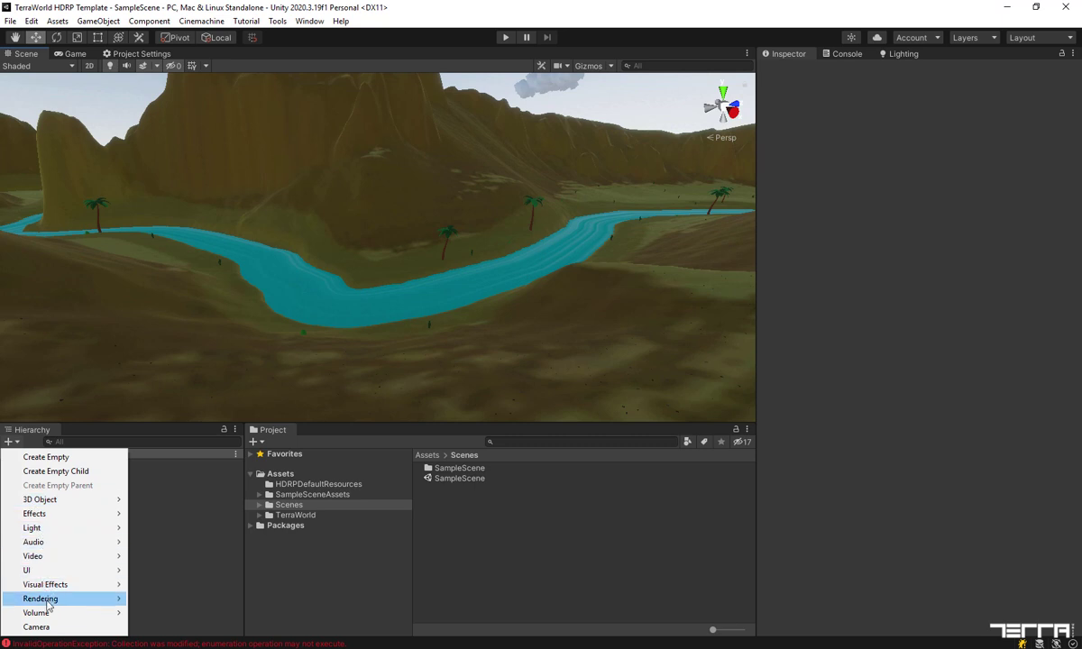
Add a Sky and Fog Volume, keeping its default name, then select the Directional Light.
mouse_move(47, 614)
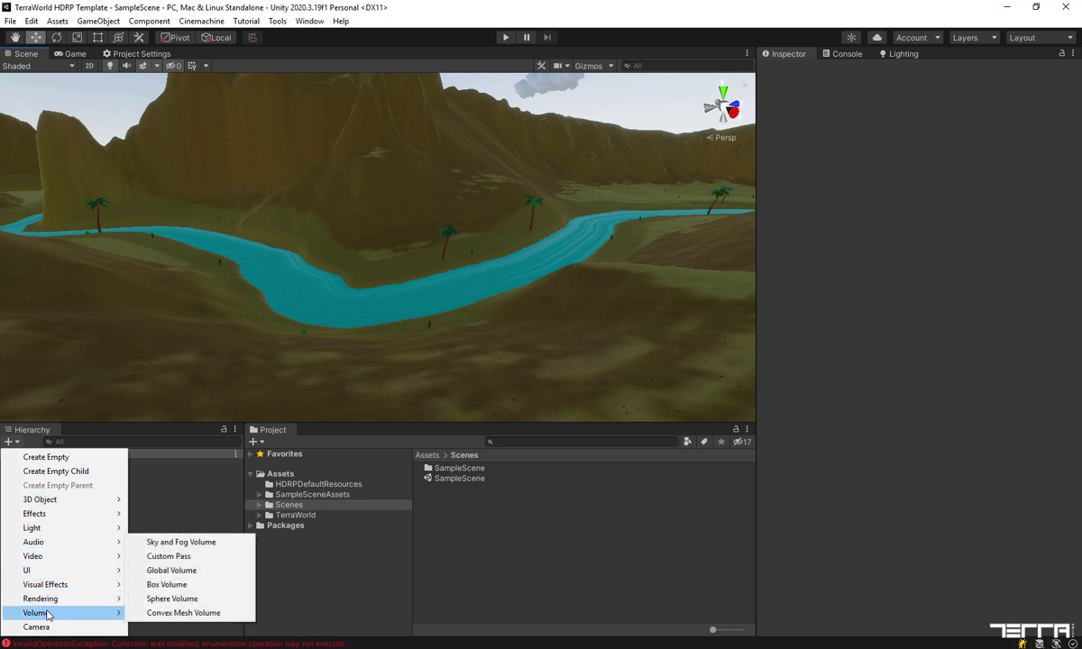
left_click(194, 542)
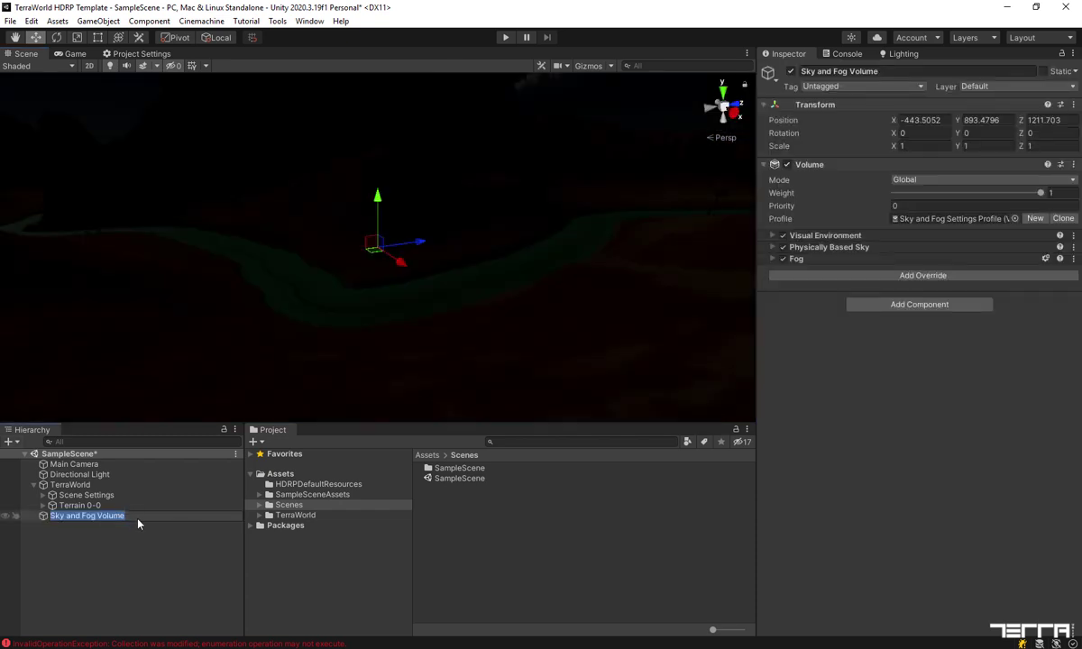
key("Return")
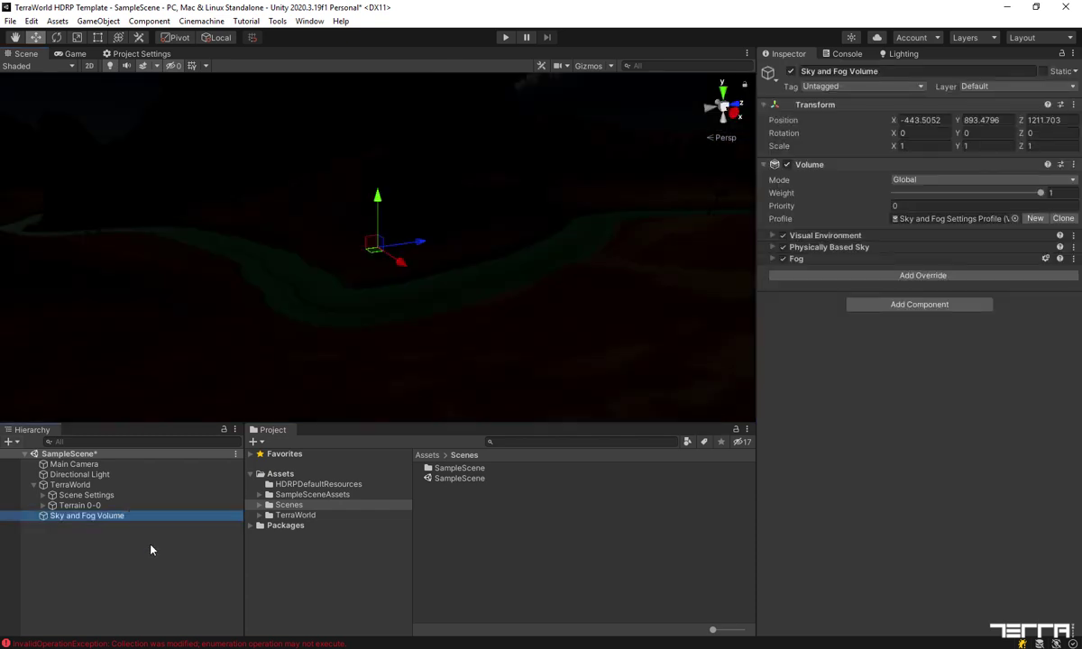
left_click(96, 476)
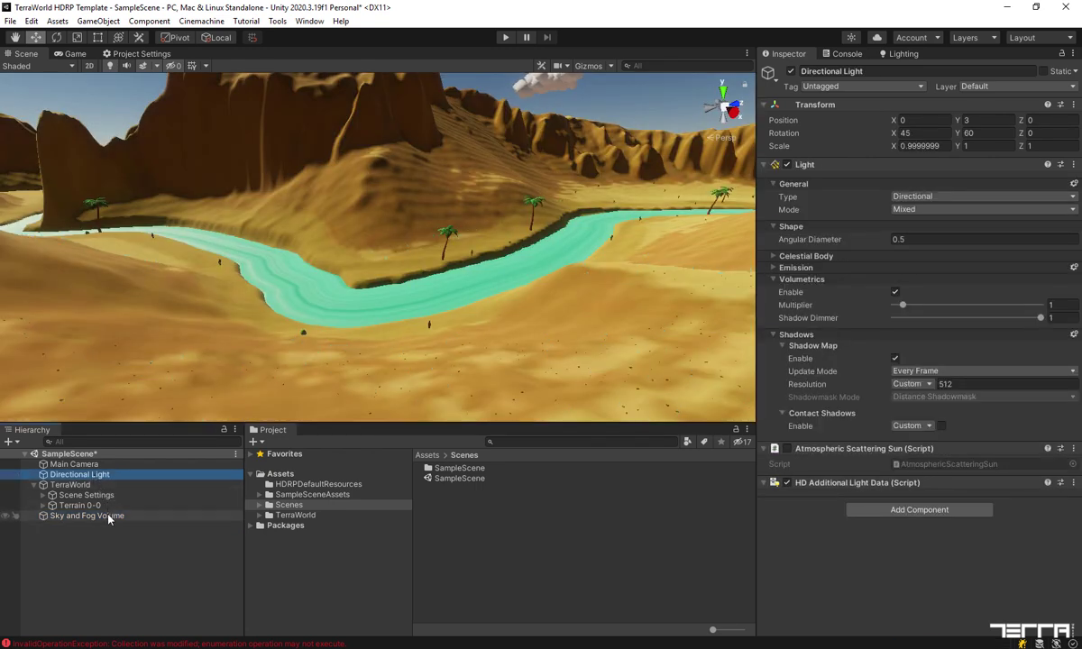
In the Sky and Fog Volume, set fog attenuation distance 2000 and enable maximum height 50000.
left_click(109, 516)
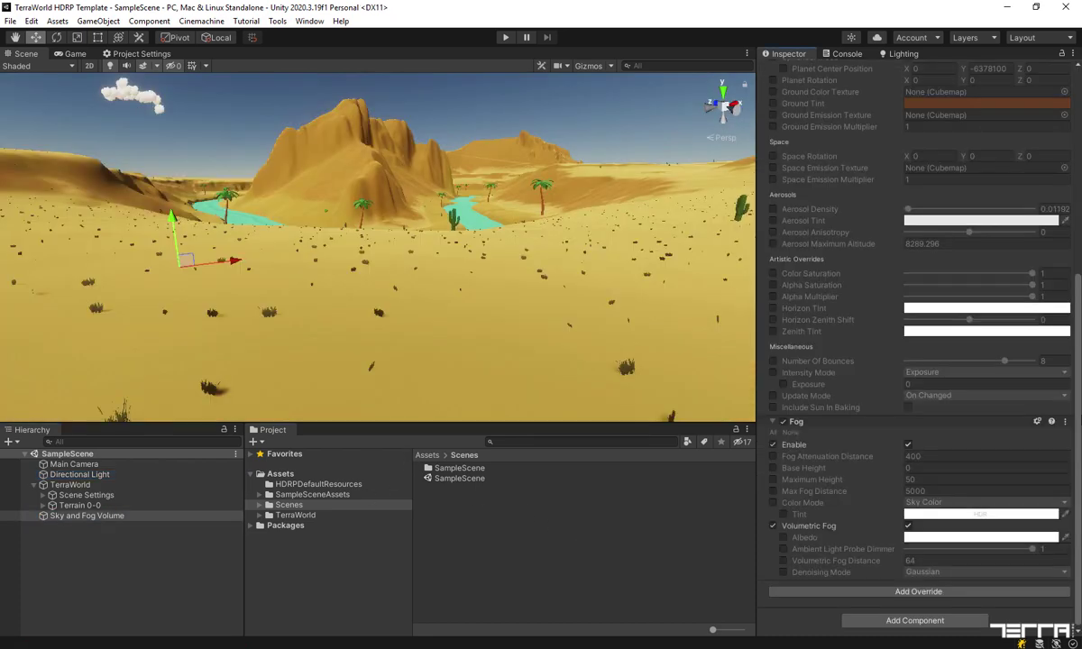
left_click(924, 457)
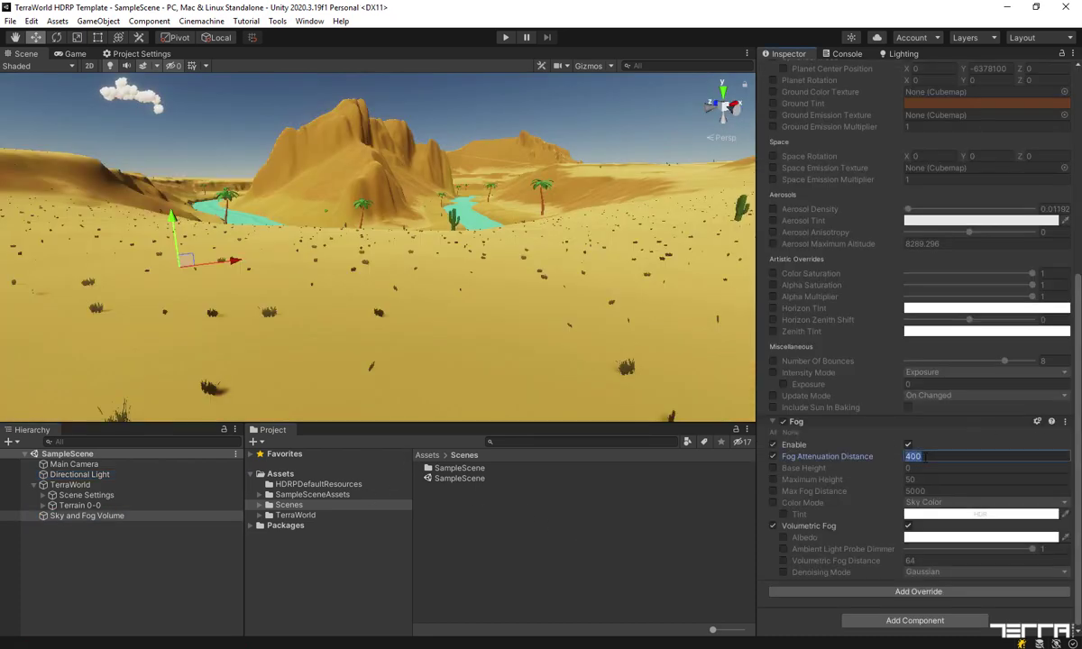
type("2000")
left_click(773, 479)
left_click(946, 480)
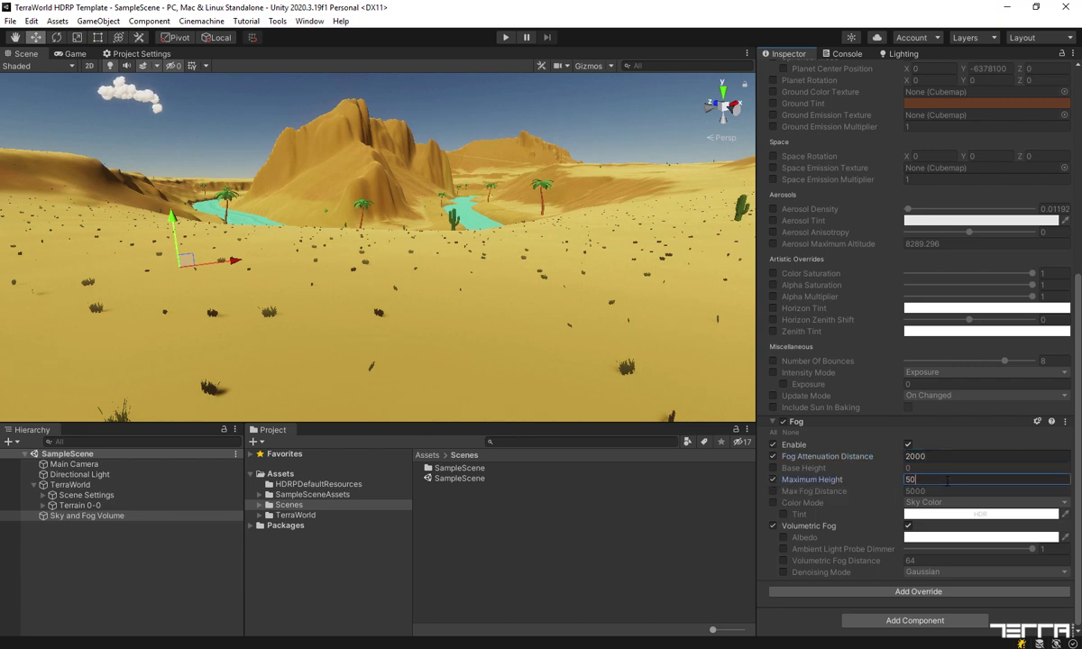
type("0000")
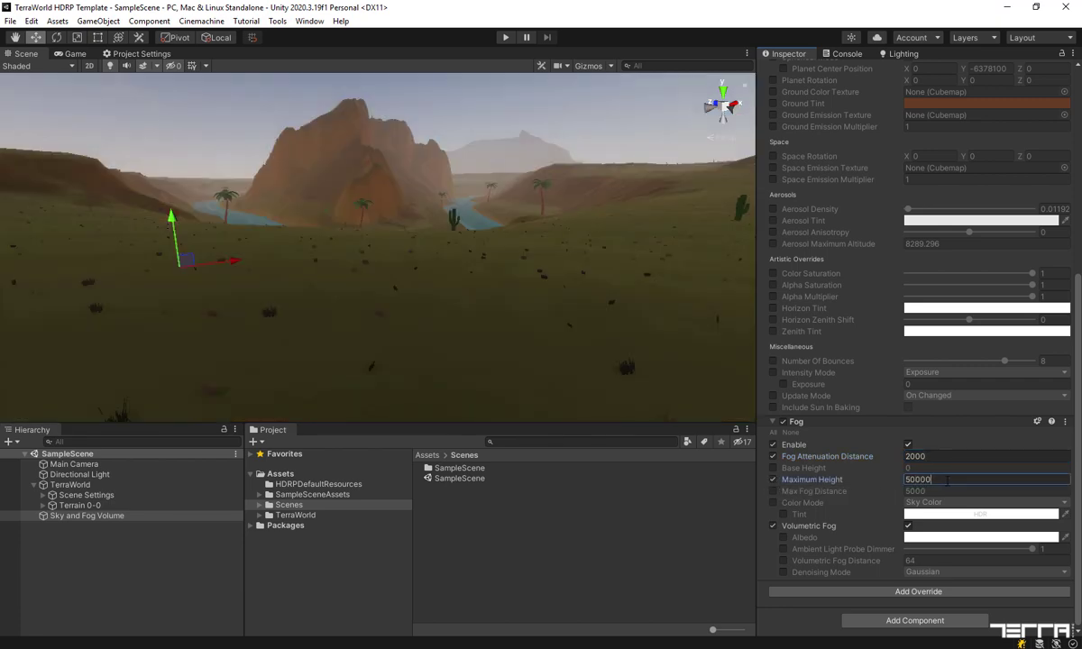
key("Return")
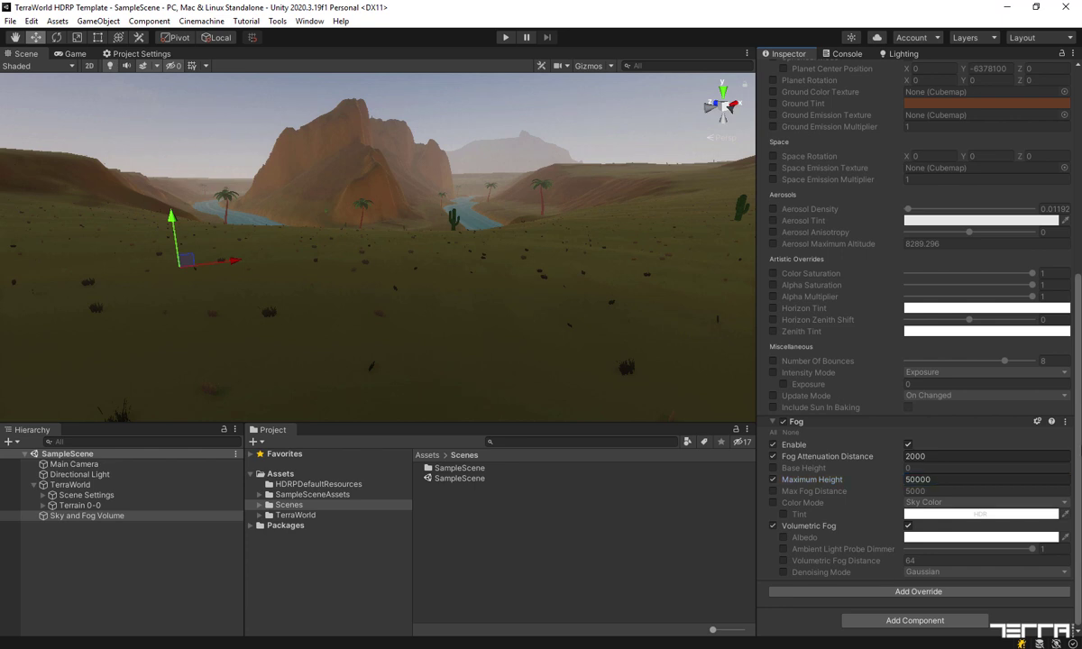
key("ctrl+shift+d")
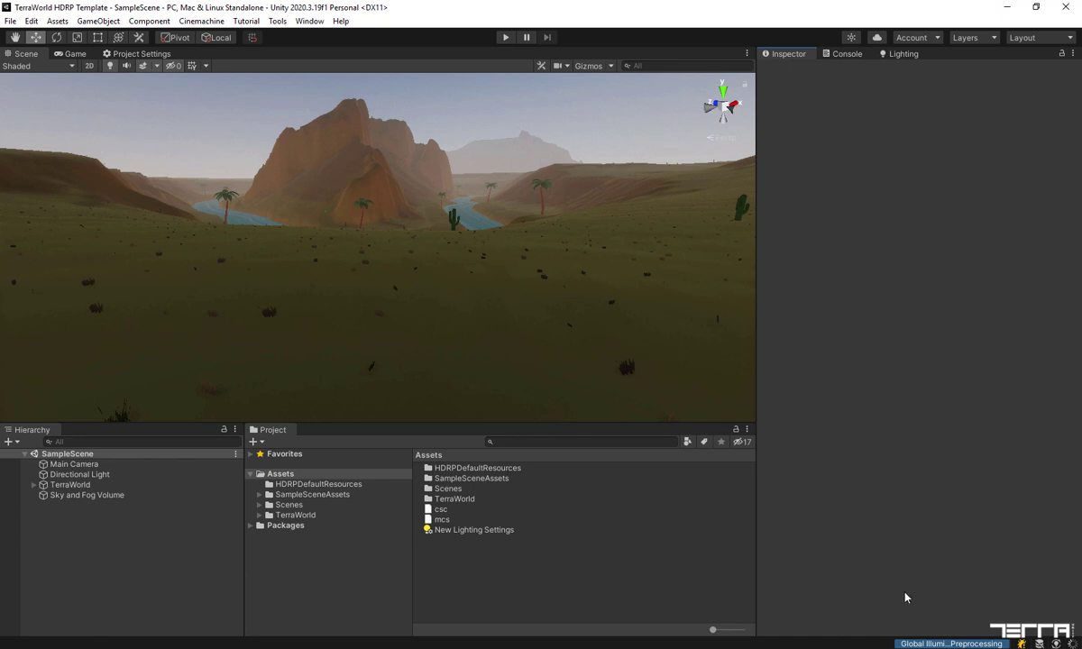
Set the Directional Light's emission intensity to 250000 Lux and look down at the river.
left_click(88, 475)
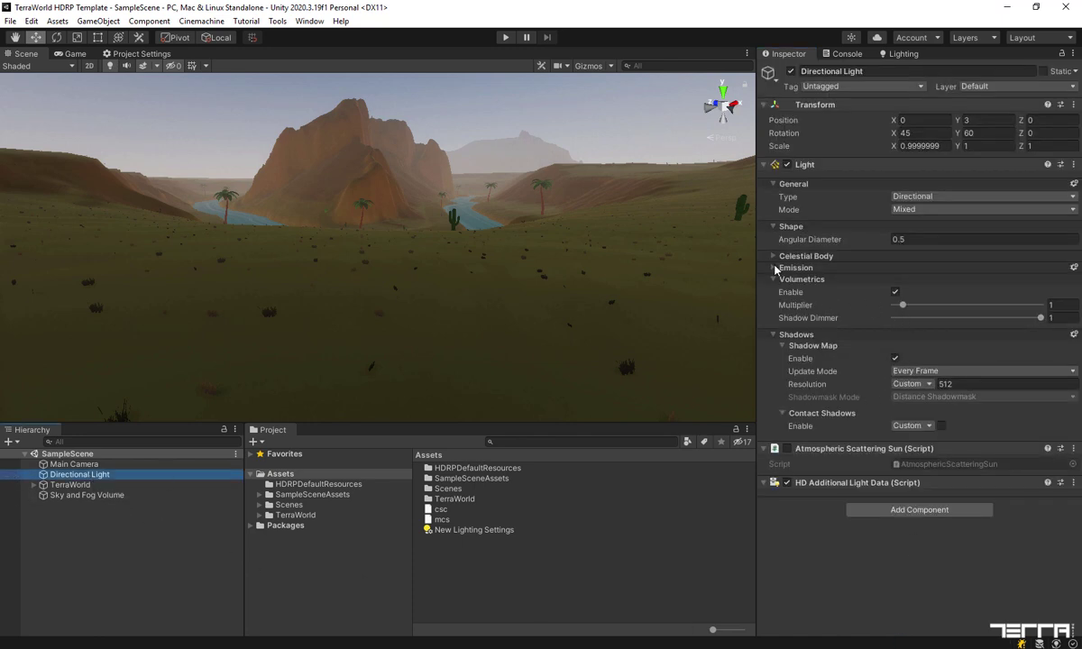
left_click(775, 268)
left_click(937, 345)
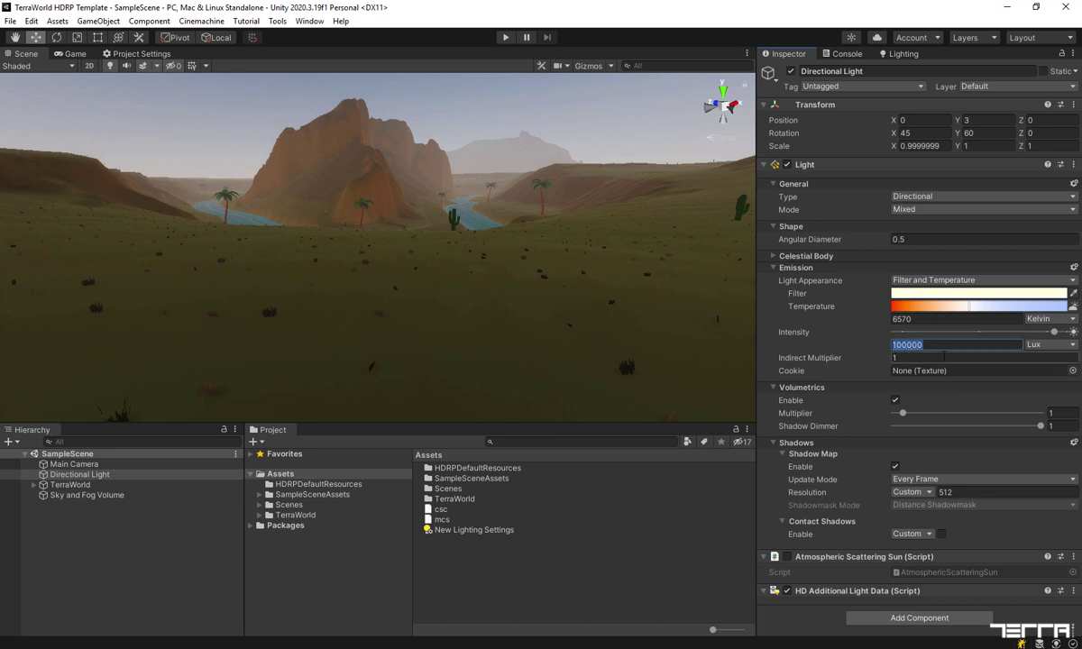
type("250000")
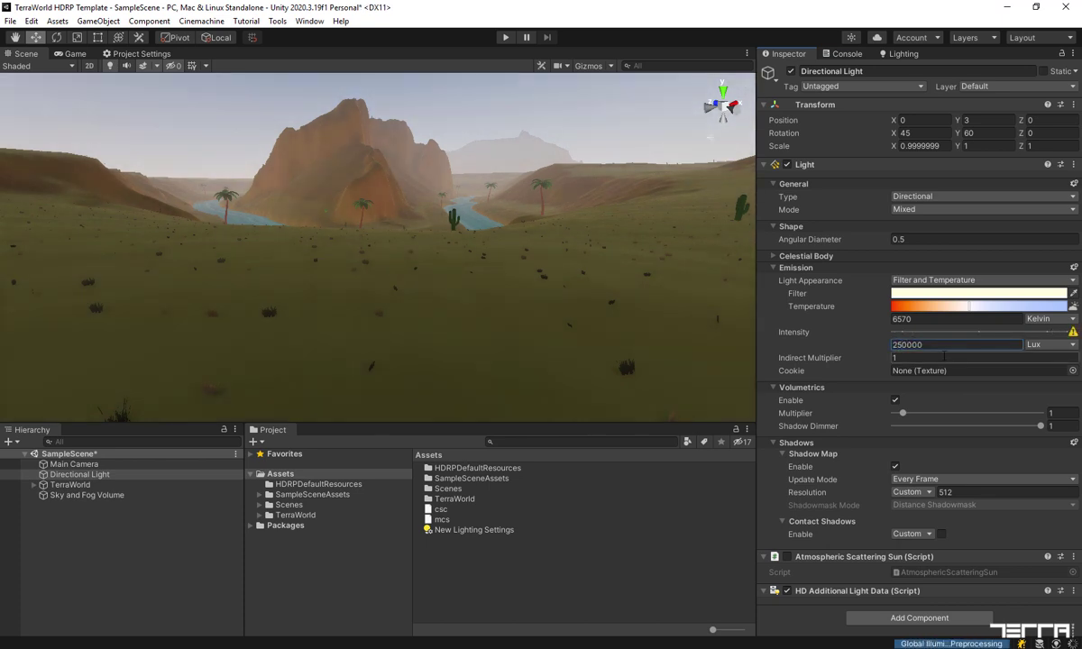
right_click_drag(431, 340, 482, 306)
Switch the Crooked River's Water material Surface Type from Opaque to Transparent.
left_click(482, 306)
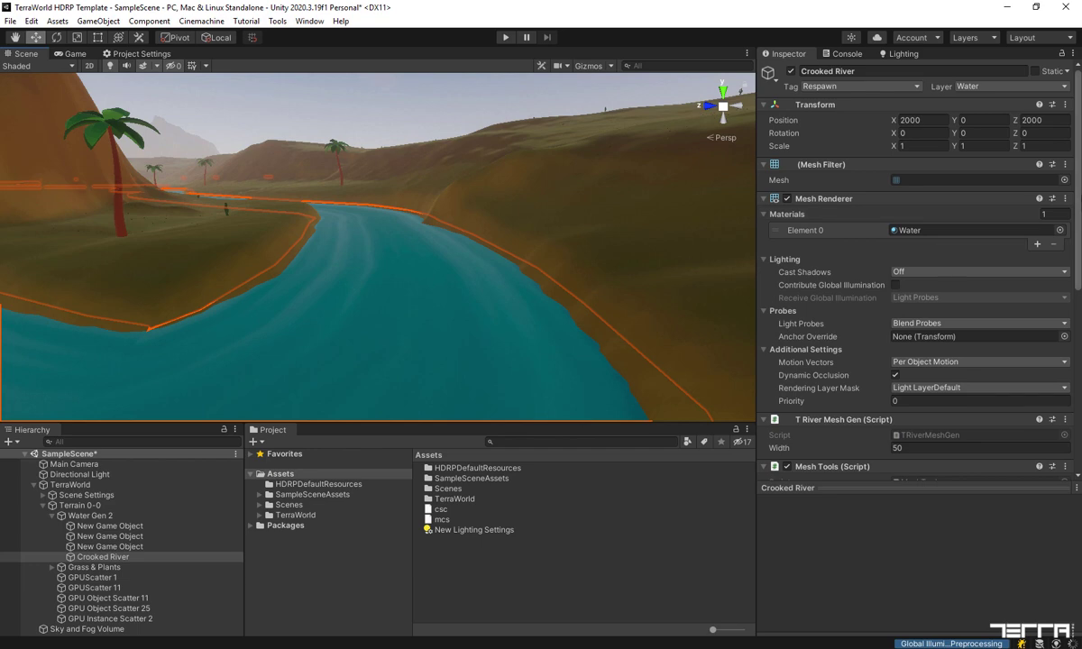
scroll(875, 229, "down", 10)
left_click(857, 421)
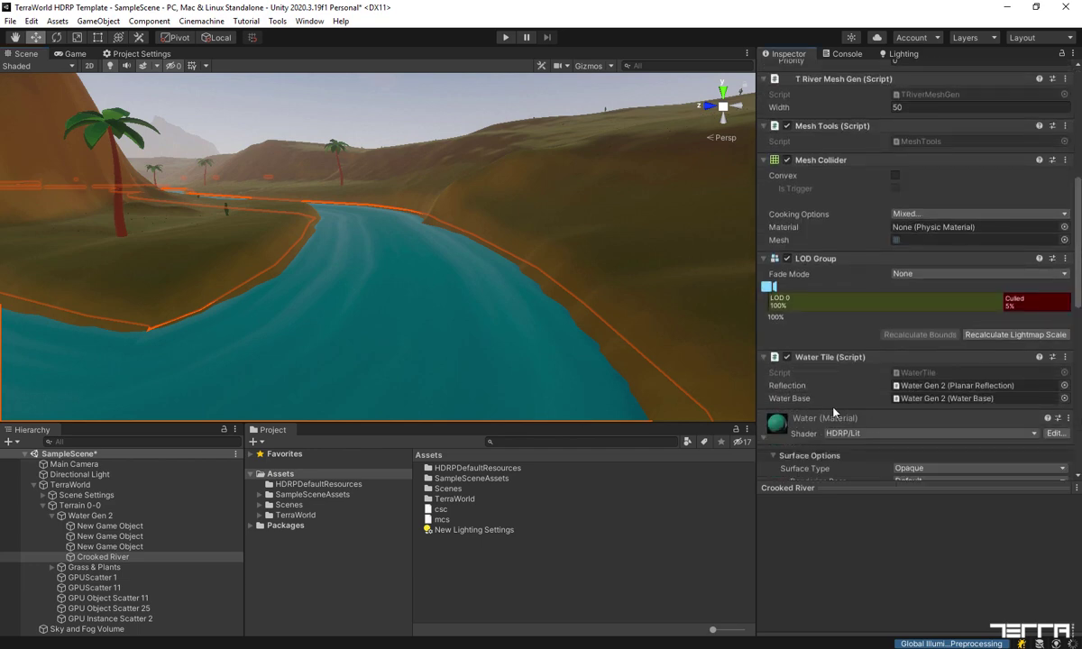
scroll(893, 315, "down", 8)
left_click(917, 171)
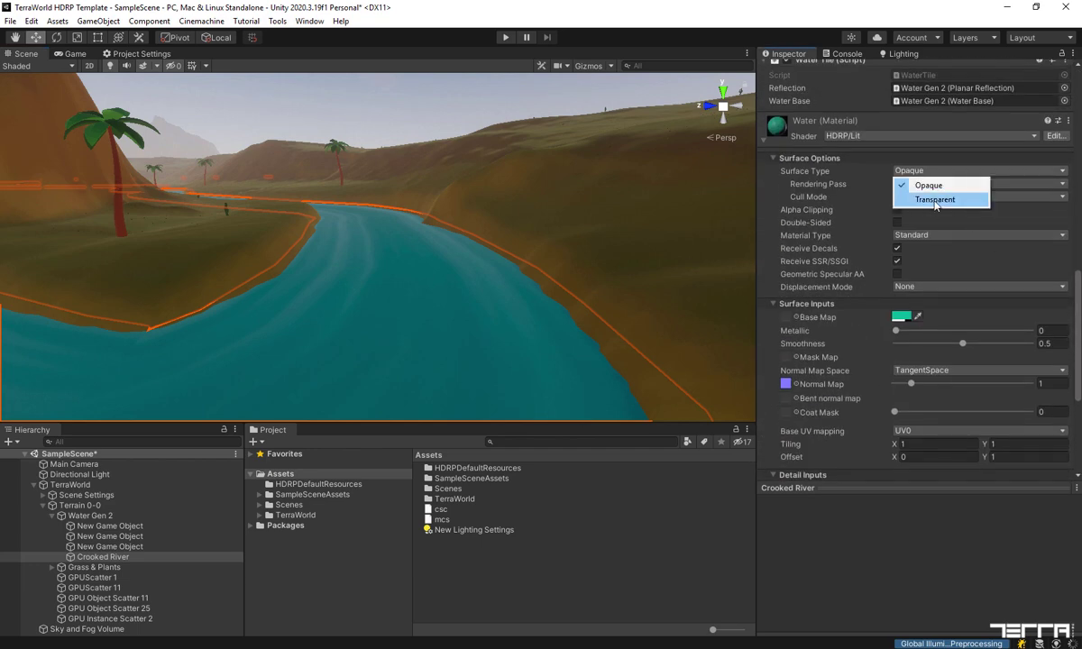
left_click(934, 199)
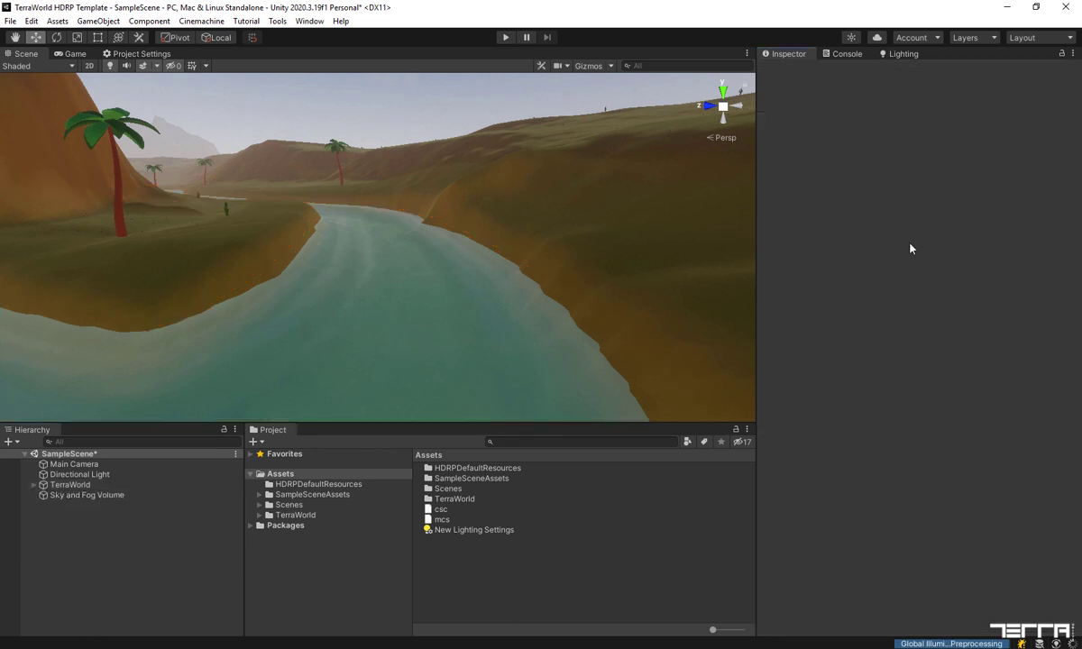
right_click_drag(552, 255, 285, 258)
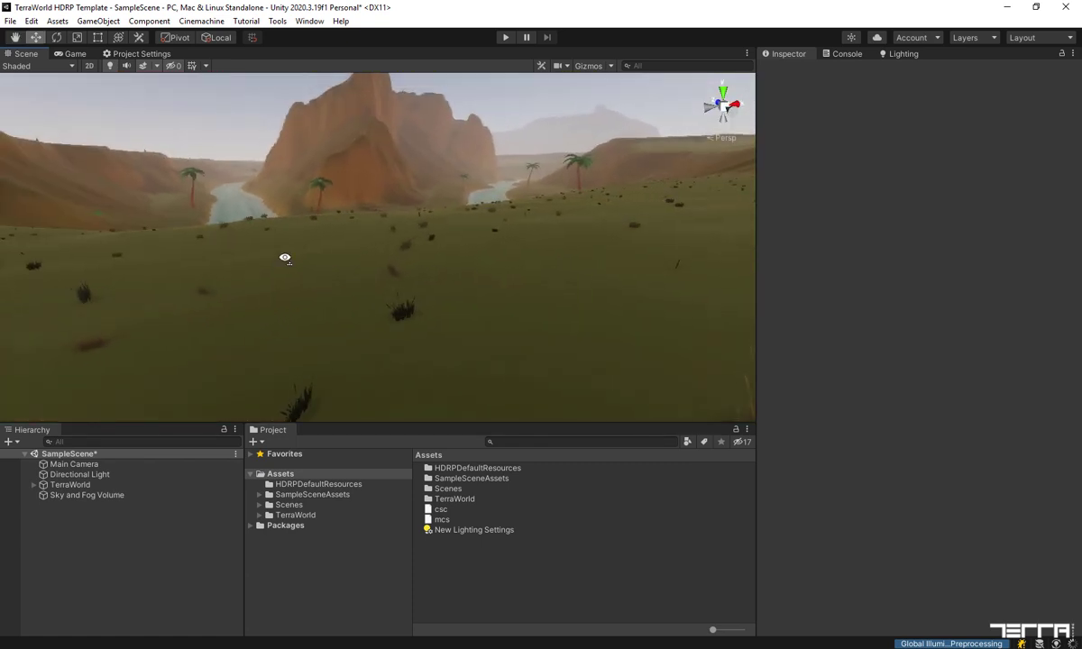
Locate Grass Scatter 1's free grass dry material and set its double-sided normal mode to None.
left_click(33, 485)
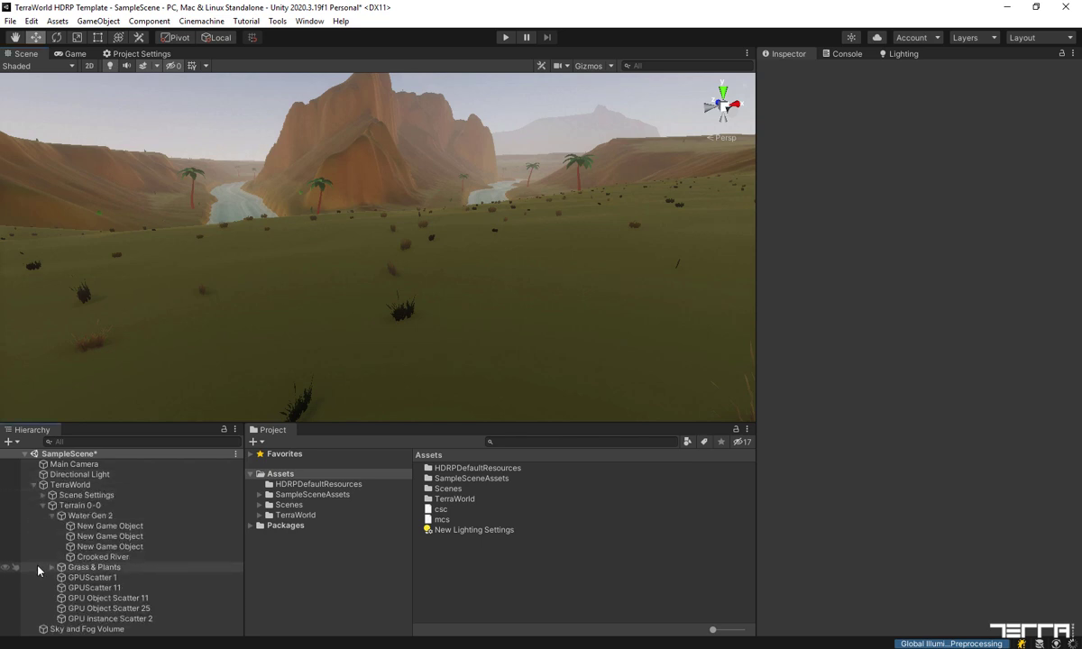
left_click(50, 568)
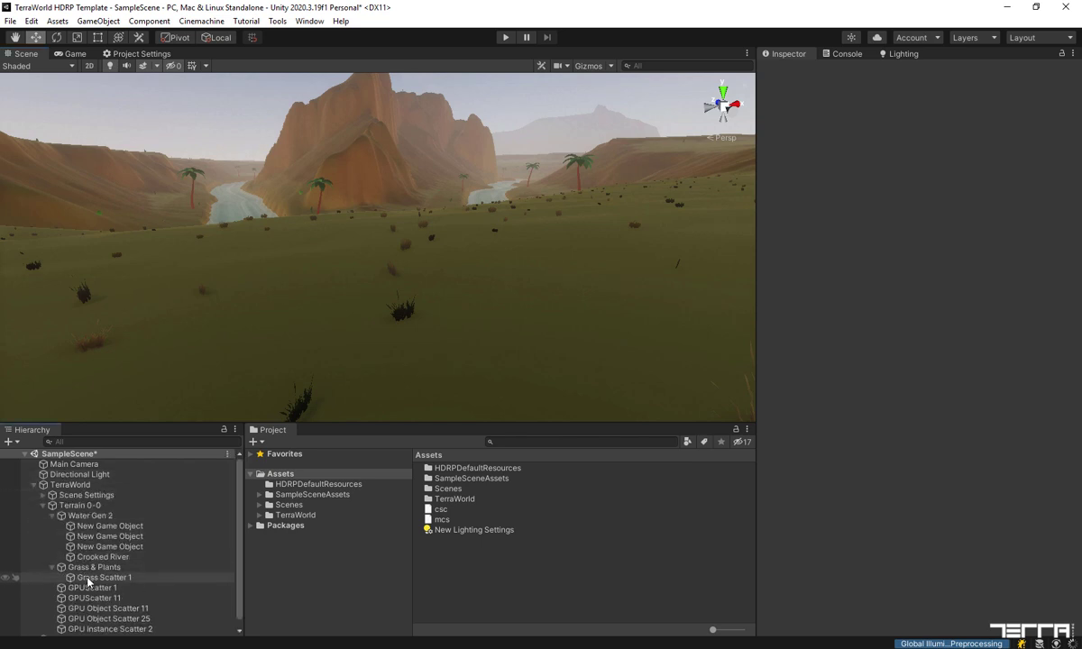
left_click(89, 580)
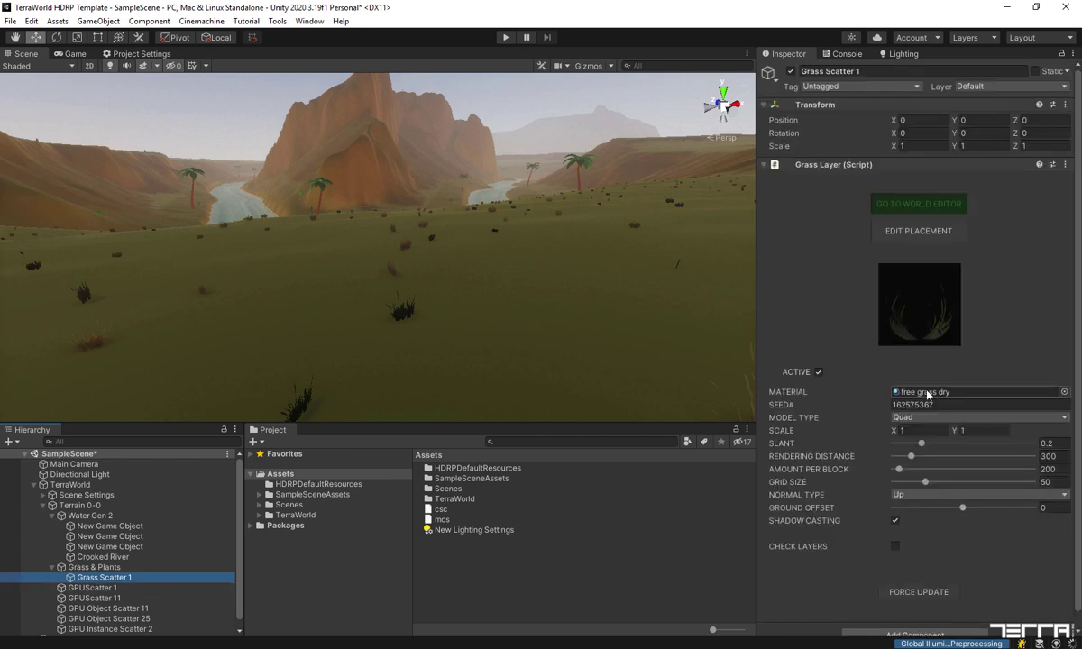
left_click(925, 392)
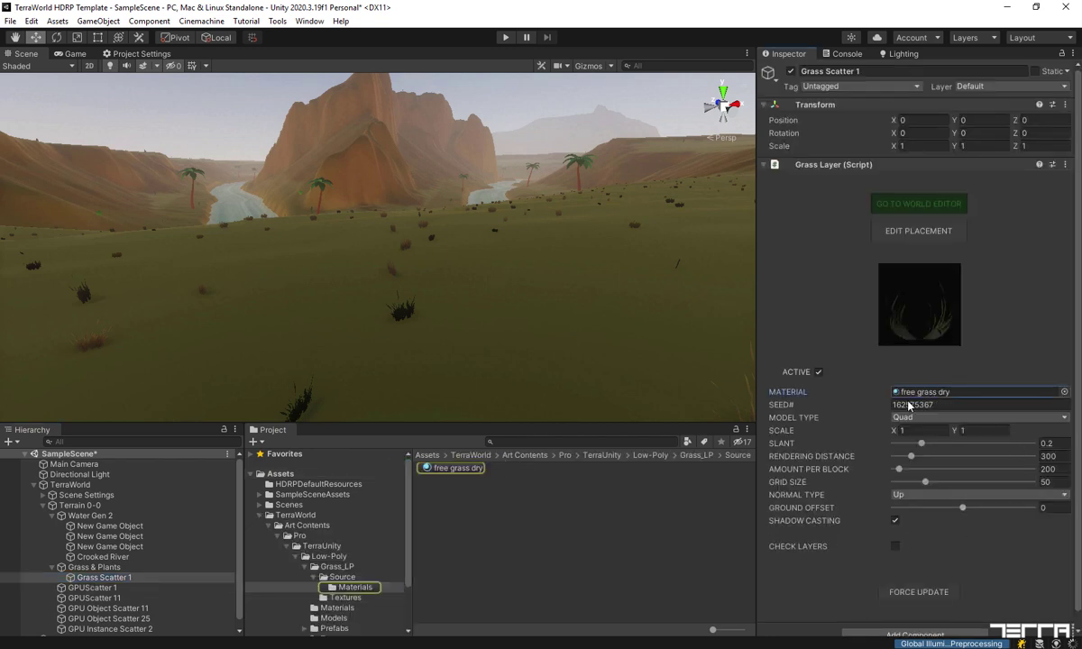
left_click(468, 469)
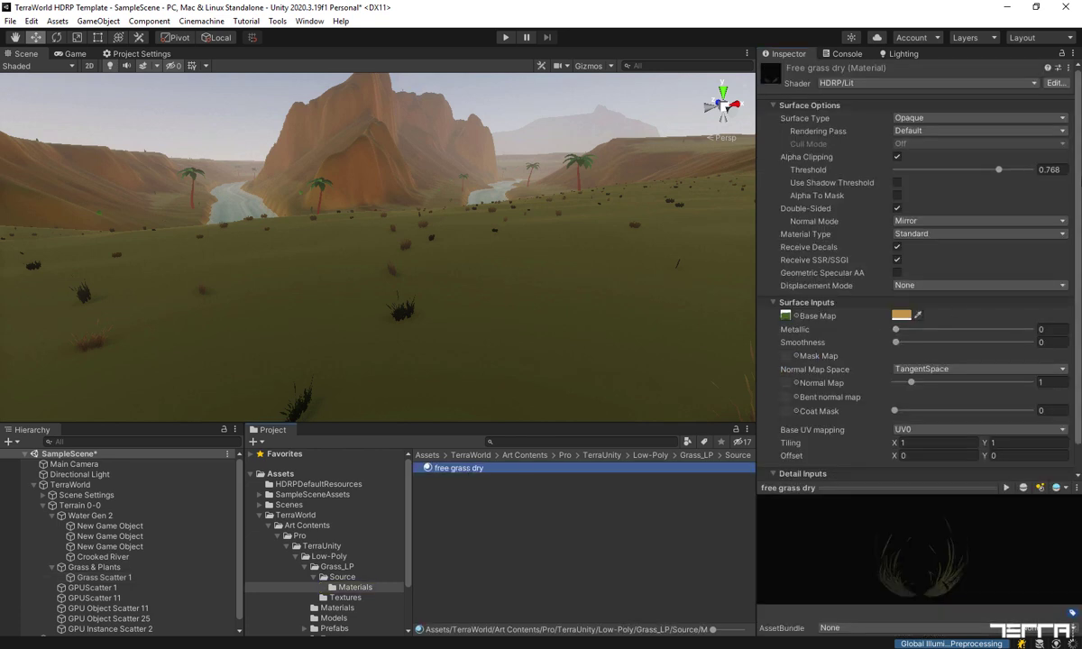
left_click(1079, 241)
left_click(942, 221)
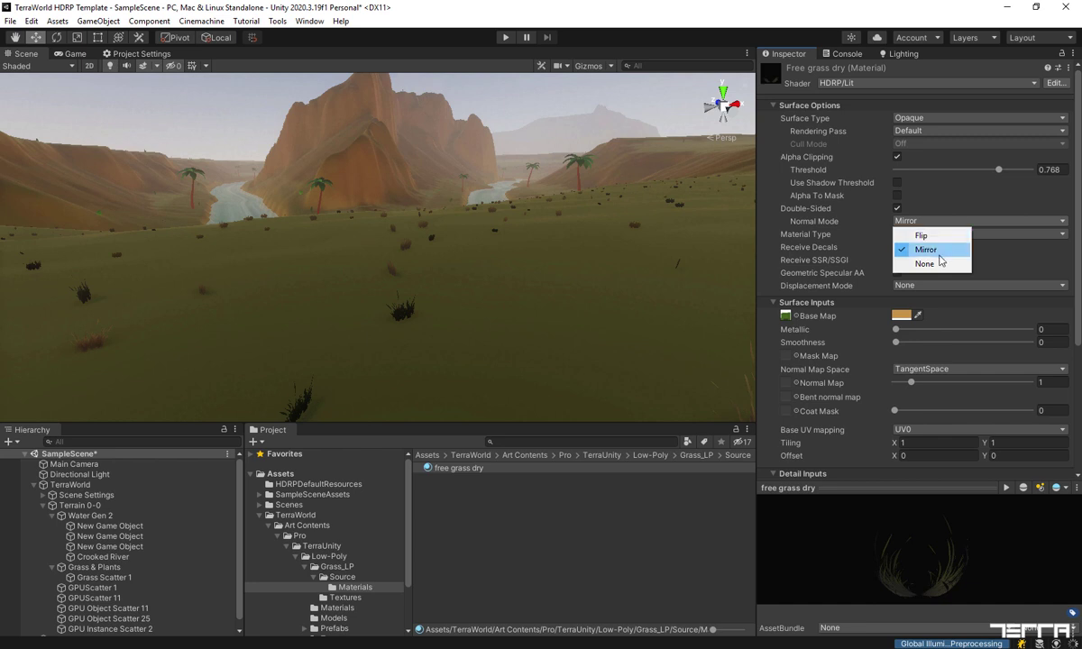
left_click(938, 257)
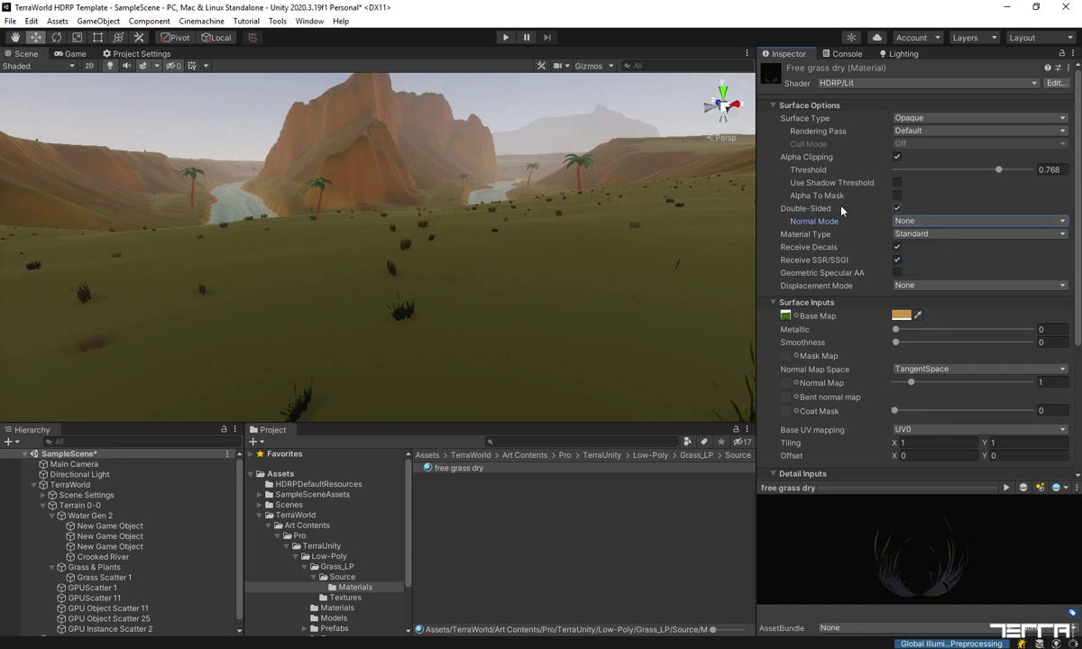
Keep the grass double-sided and raise Grass Scatter 1's amount per block to 5000.
left_click(897, 208)
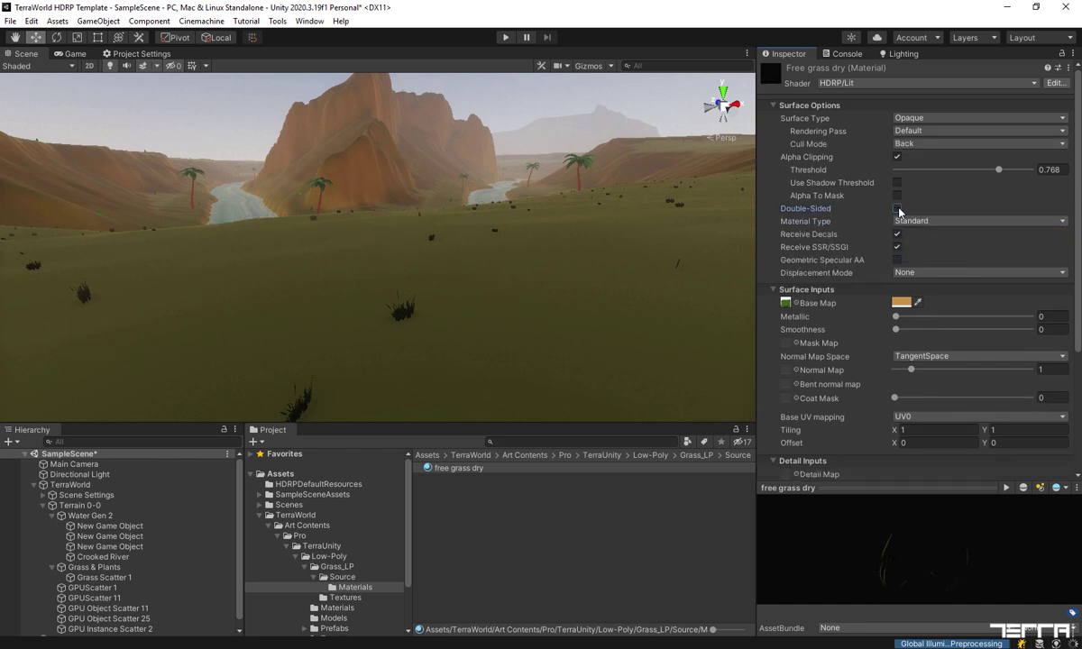
left_click(897, 208)
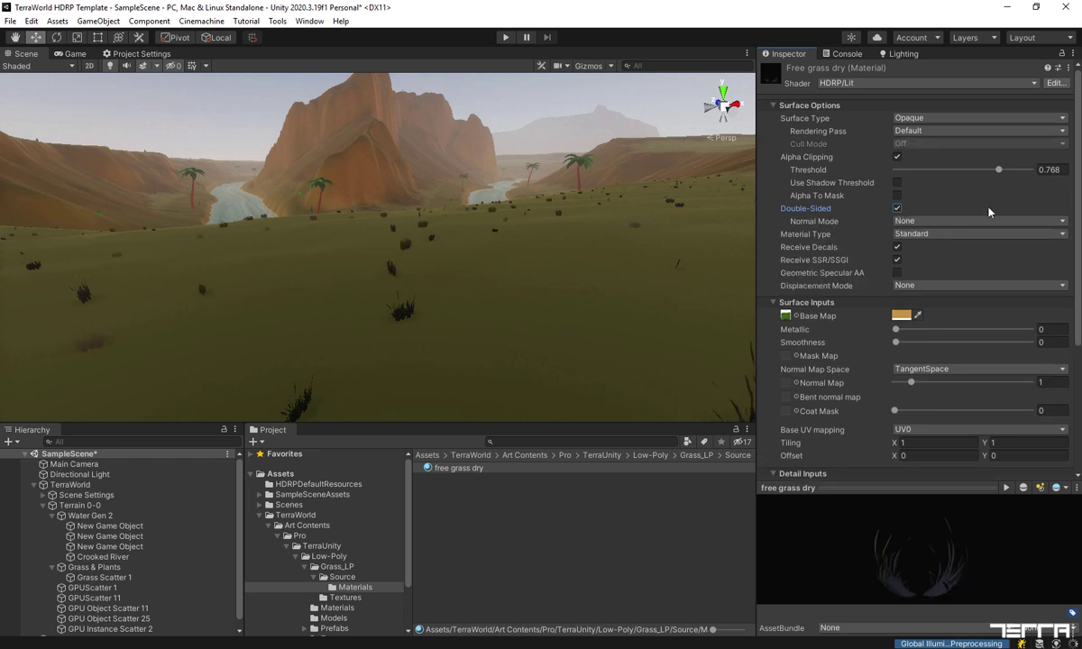
left_click(105, 580)
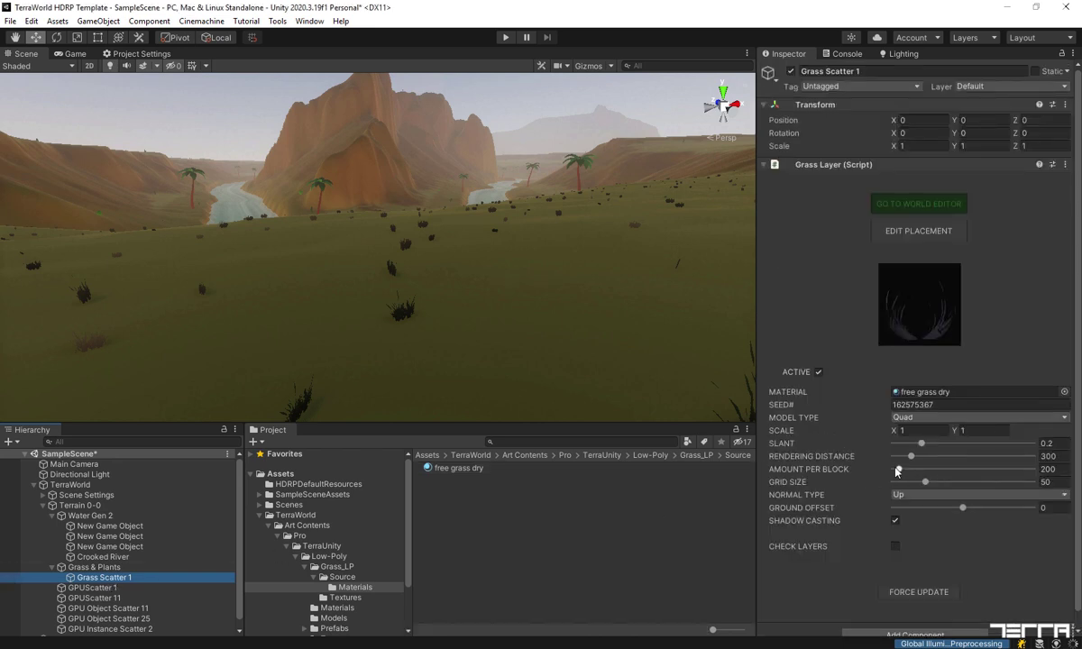
left_click_drag(899, 472, 1047, 475)
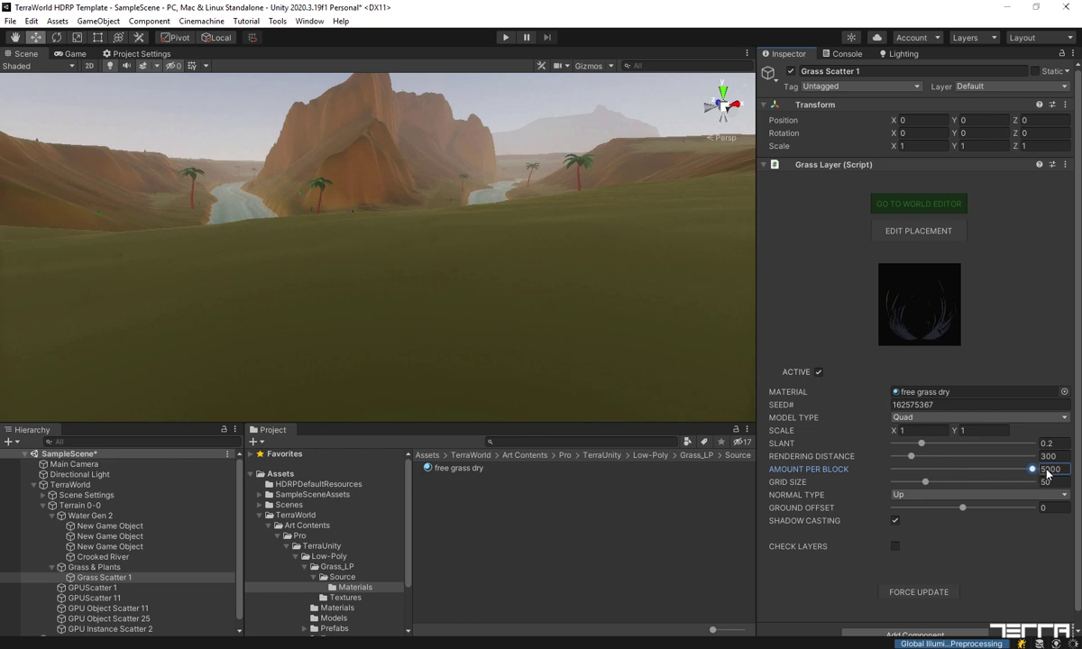